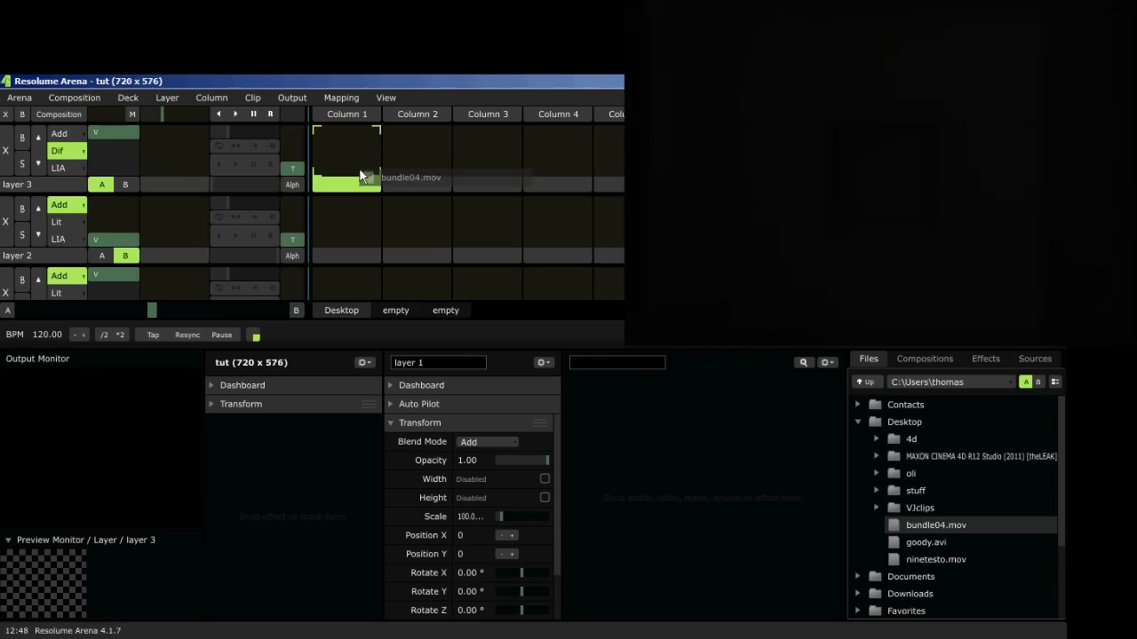
Step: Drop bundle04.mov from the Files browser into layer 3, Column 1 so it plays on the wall
left_click_drag(361, 176, 354, 166)
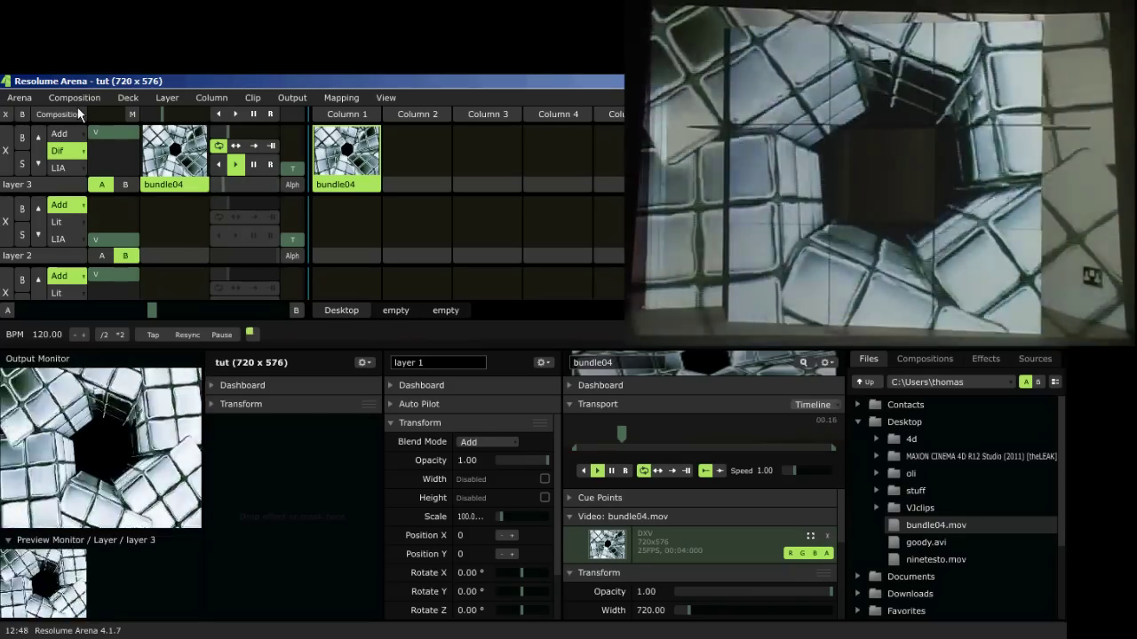
left_click(18, 98)
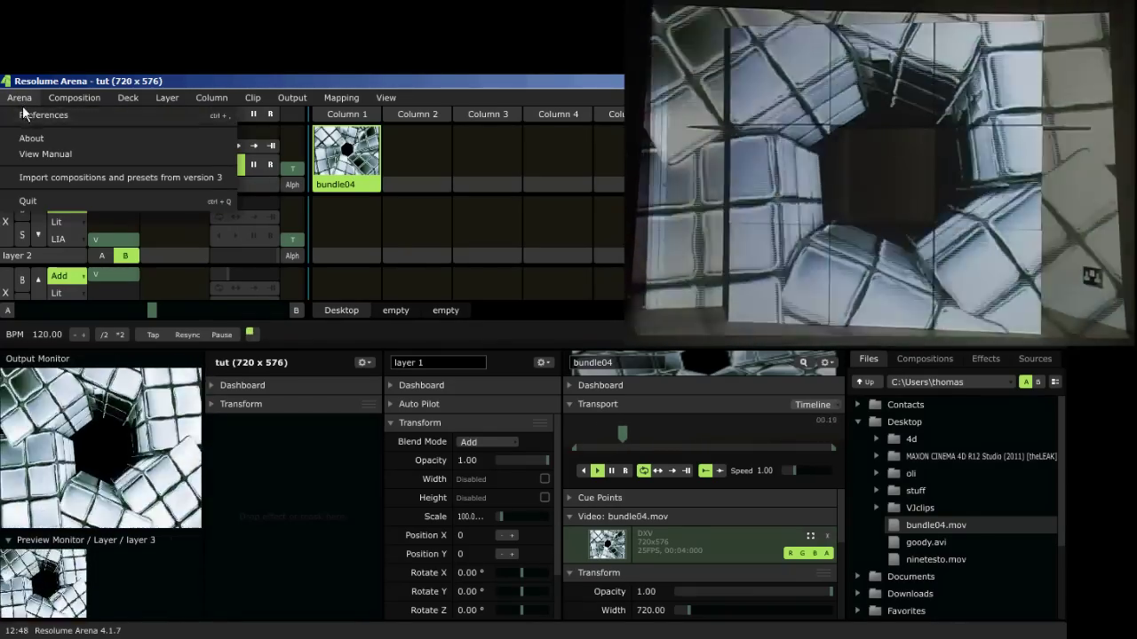
mouse_move(67, 97)
mouse_move(115, 96)
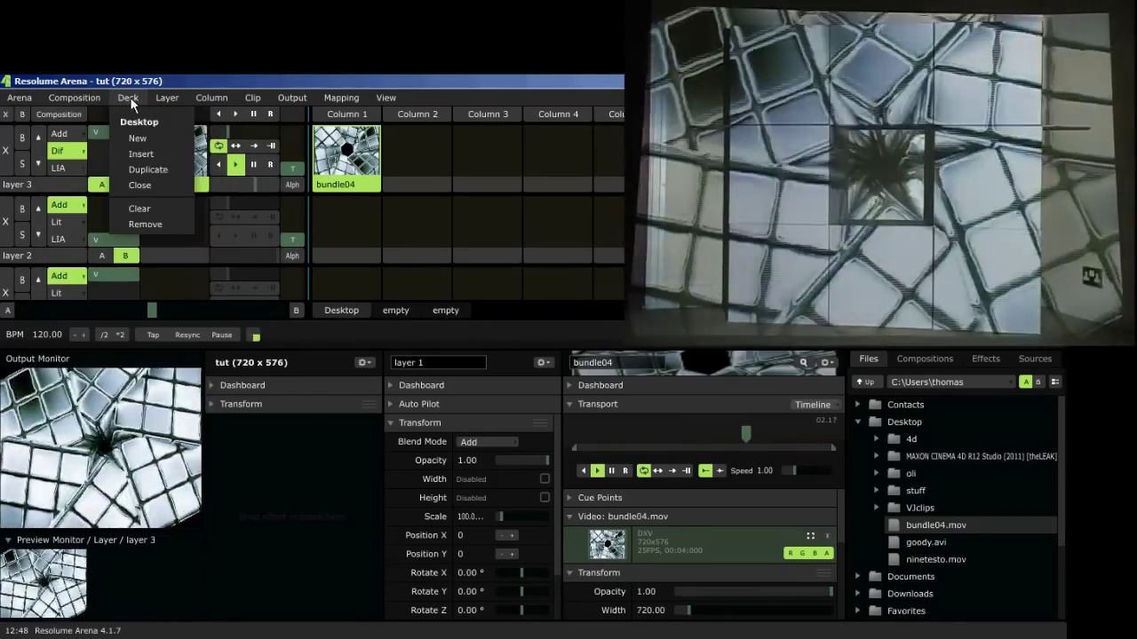
mouse_move(181, 99)
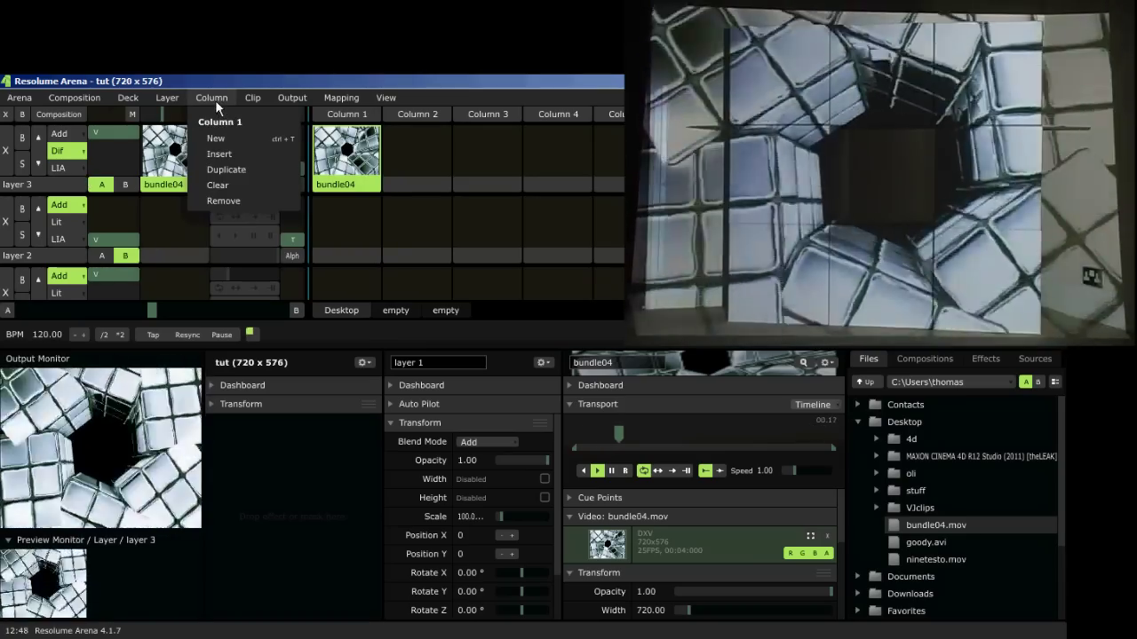
mouse_move(260, 101)
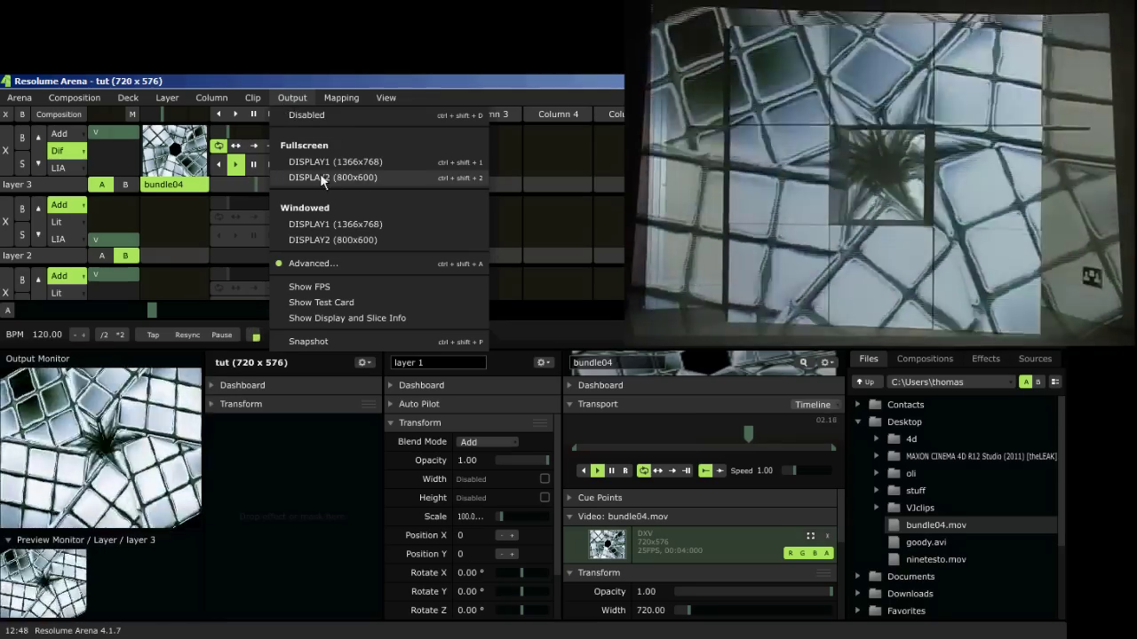
mouse_move(333, 98)
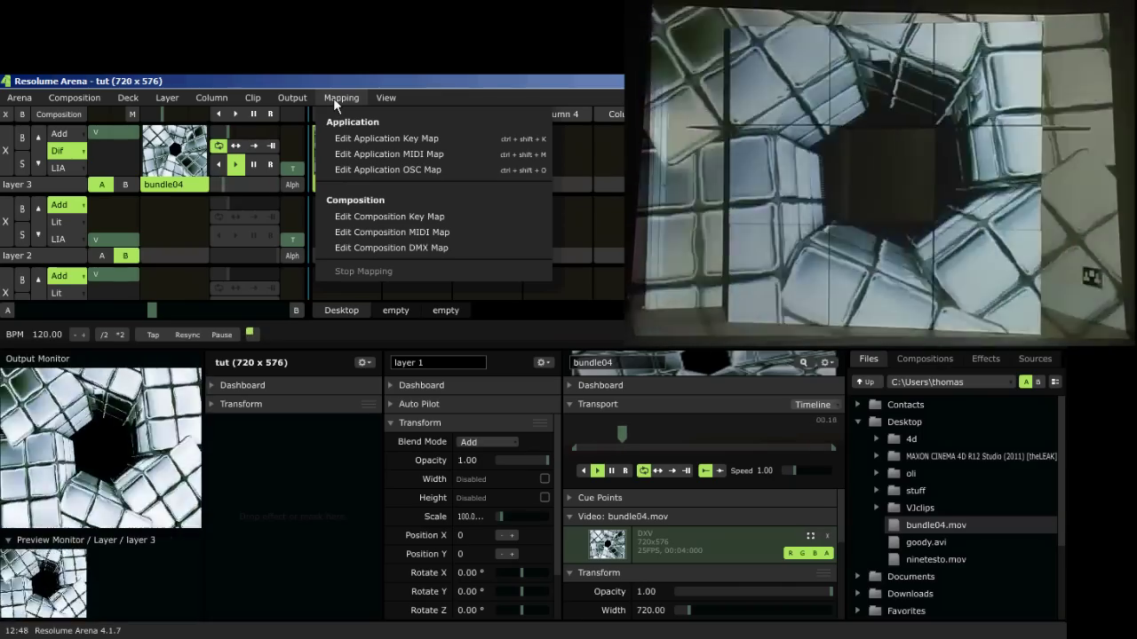
mouse_move(391, 103)
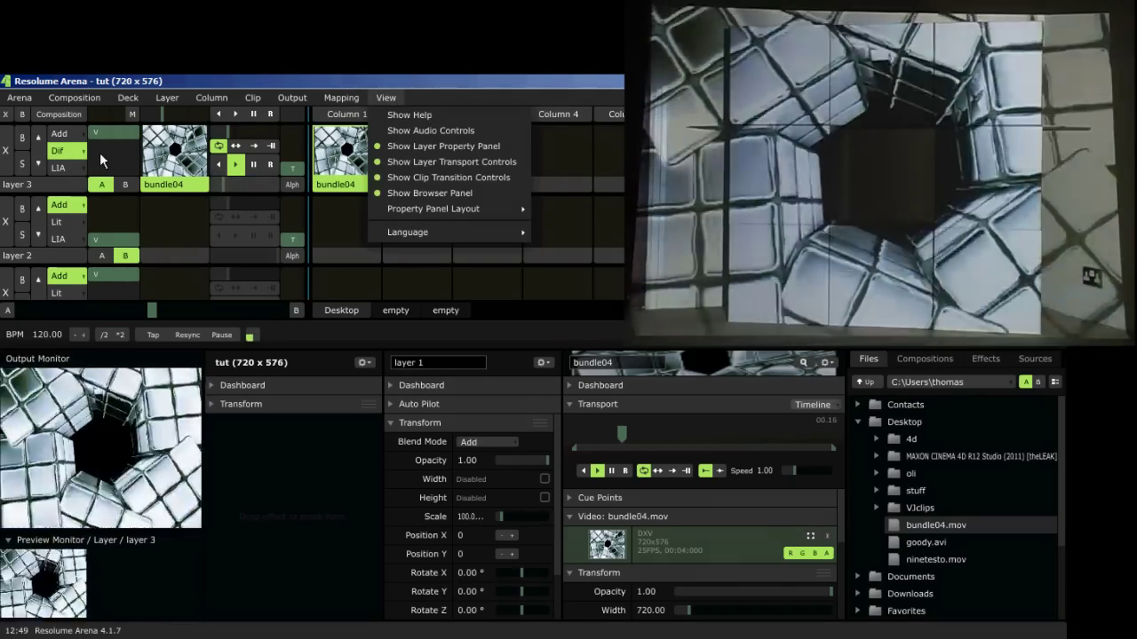
left_click(102, 140)
left_click_drag(102, 139, 138, 142)
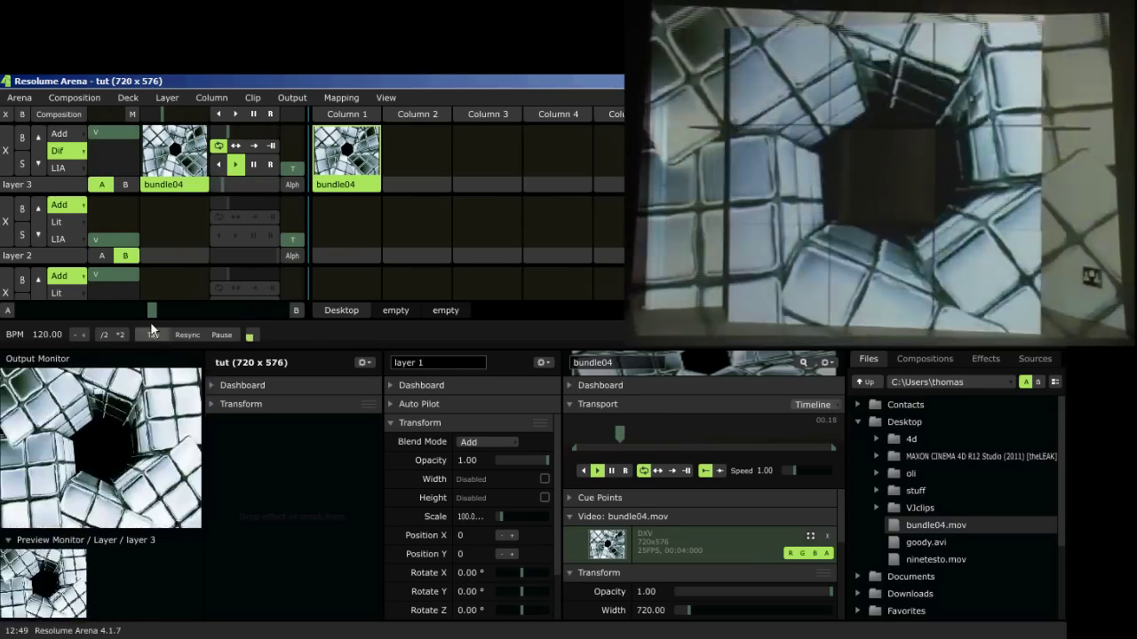
Step: Nudge the A/B mix toward A, preview ninetesto.mov and scrub bundle04 to an earlier point
left_click_drag(150, 321, 149, 325)
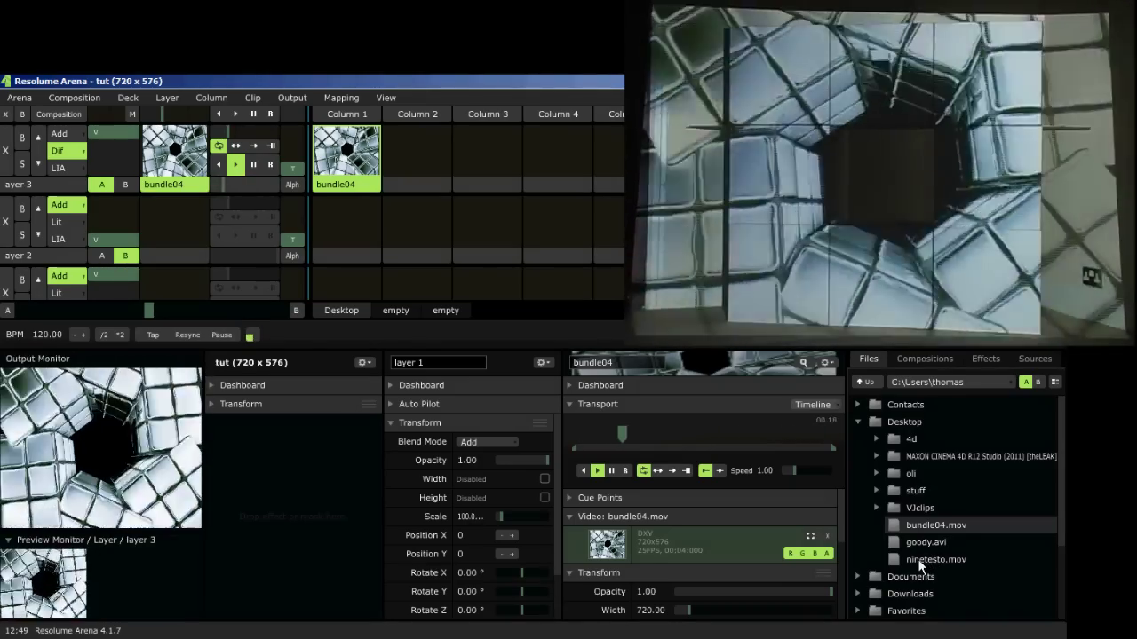
left_click(920, 563)
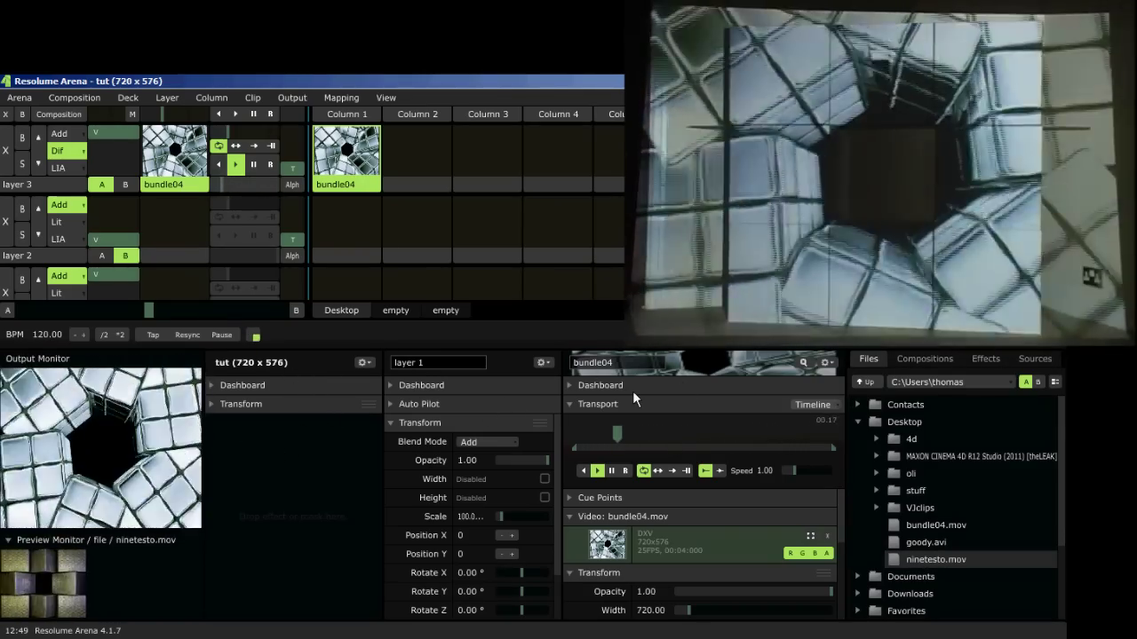
mouse_move(662, 436)
left_mouse_down()
mouse_move(806, 433)
mouse_move(655, 433)
left_mouse_up()
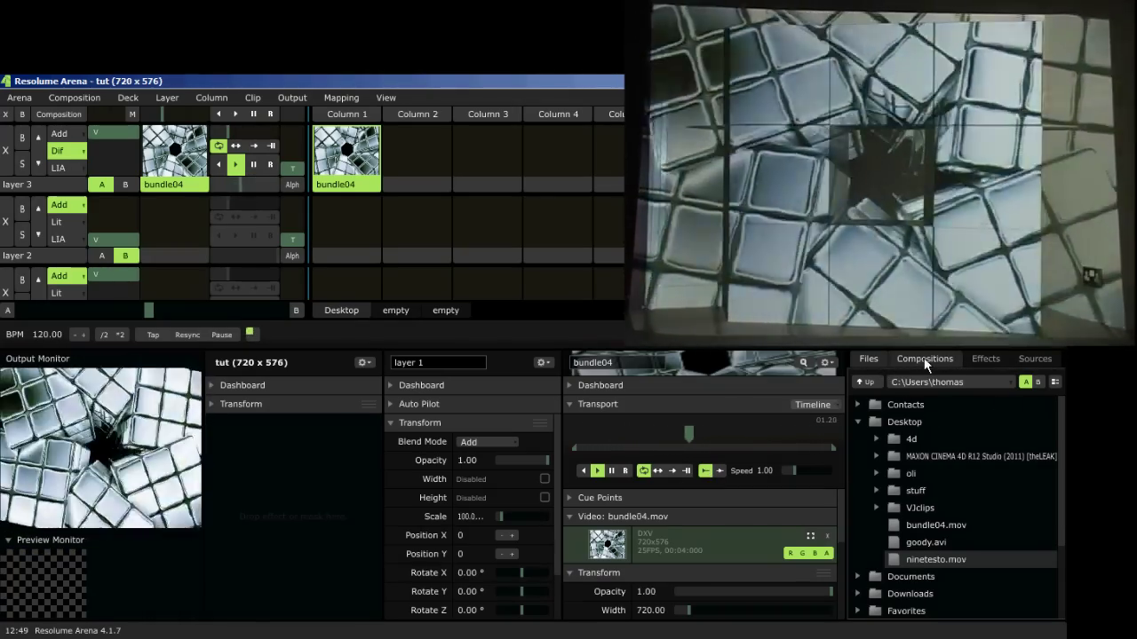
Step: Browse the Compositions and Effects lists, ending on Sources with Lines, Gradients and Solid Color
left_click(923, 359)
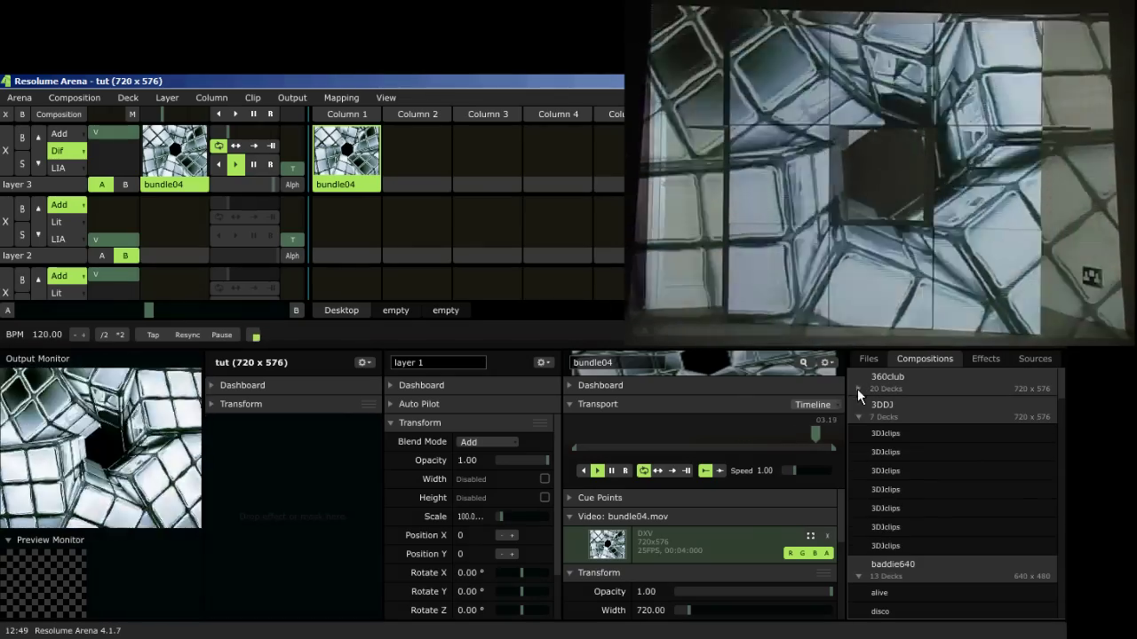
left_click(856, 417)
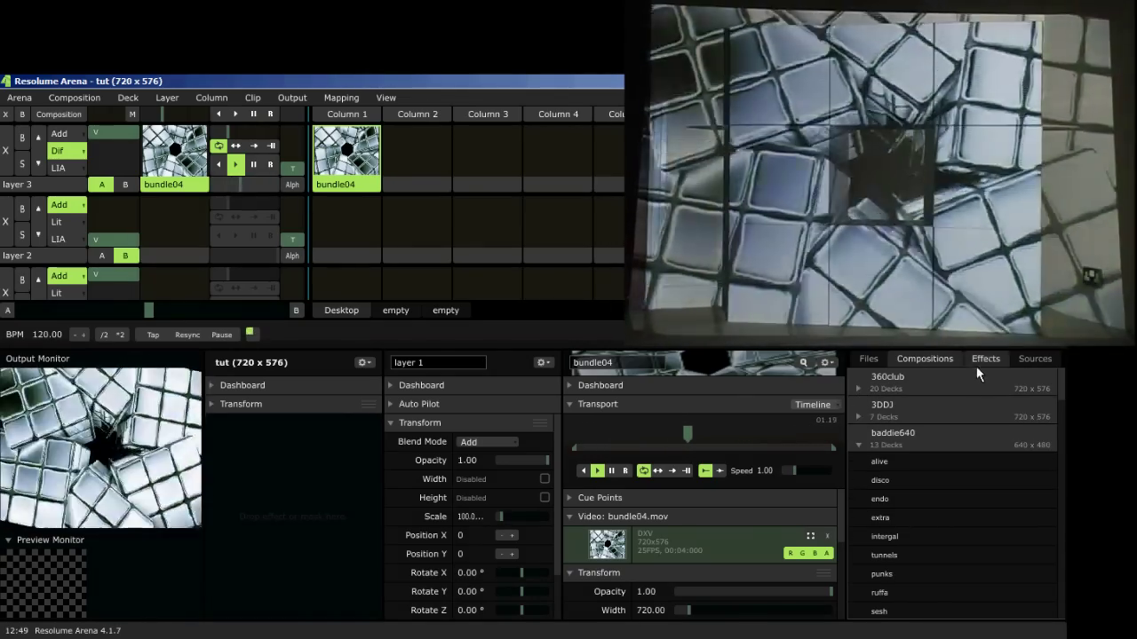
left_click(978, 359)
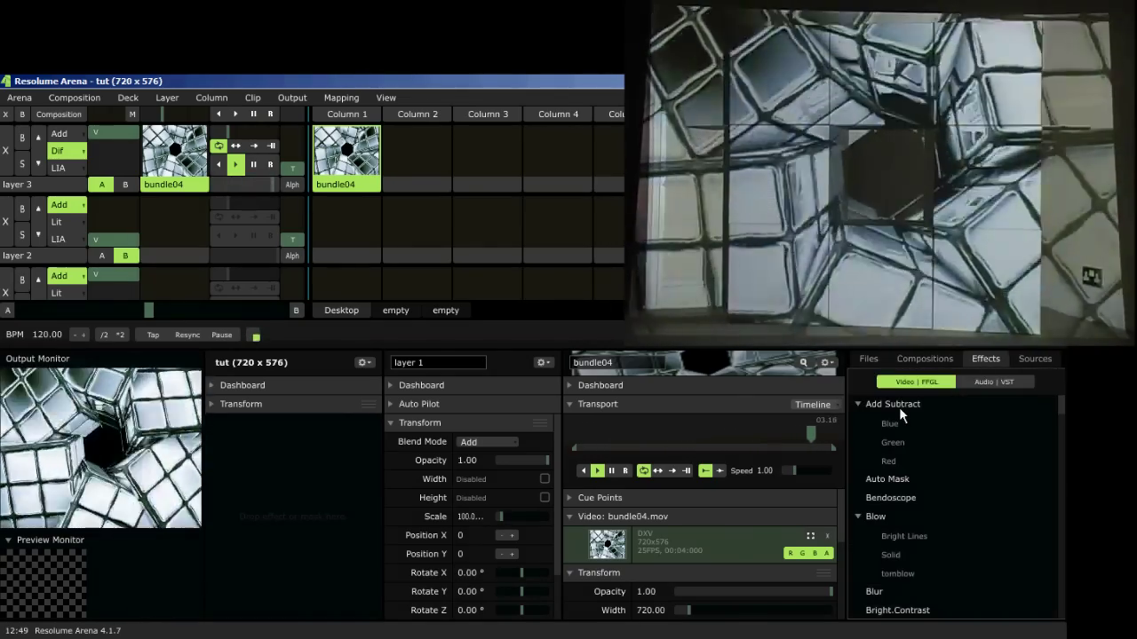
left_click(1042, 358)
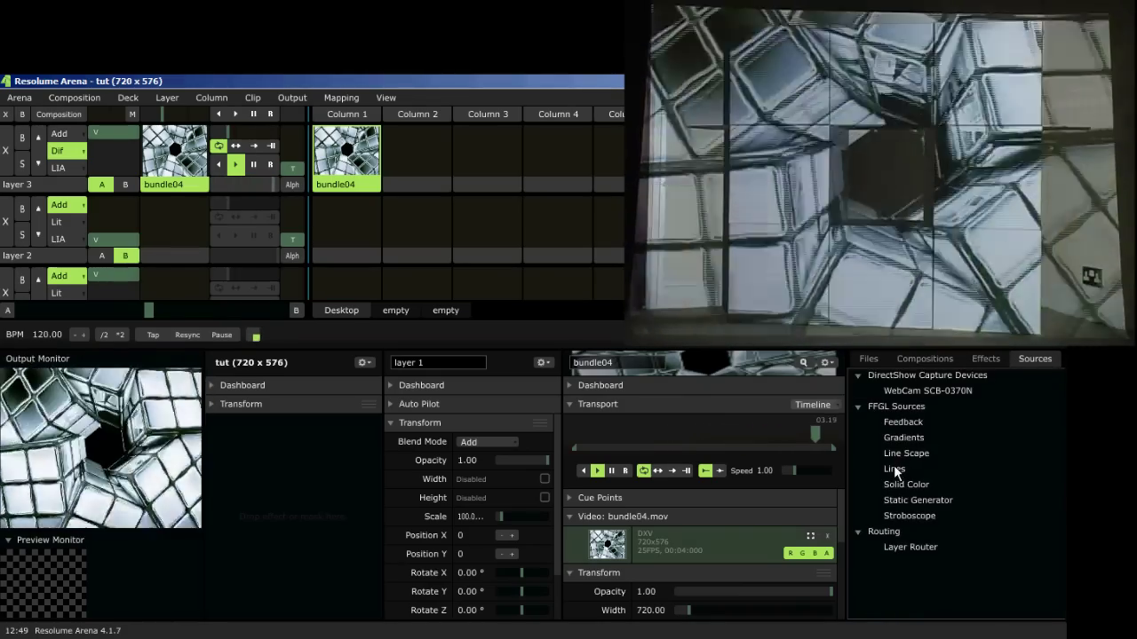
Step: Place the Lines generator in layer 3 Column 2 and set its Rotation to Timeline animation
left_click_drag(893, 465, 410, 152)
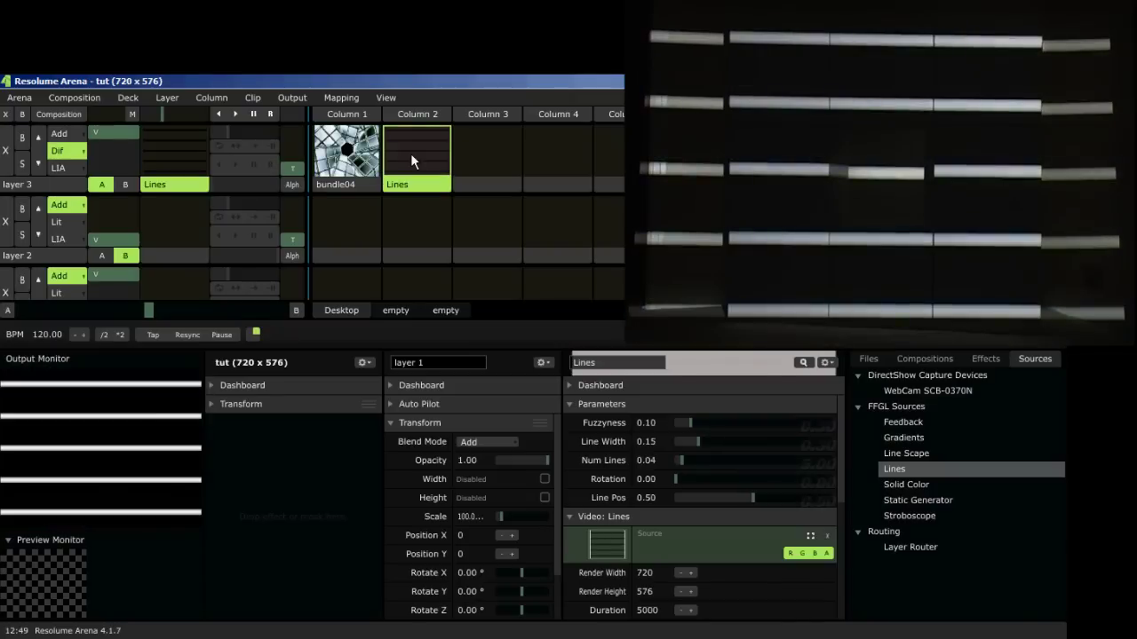
left_click(570, 478)
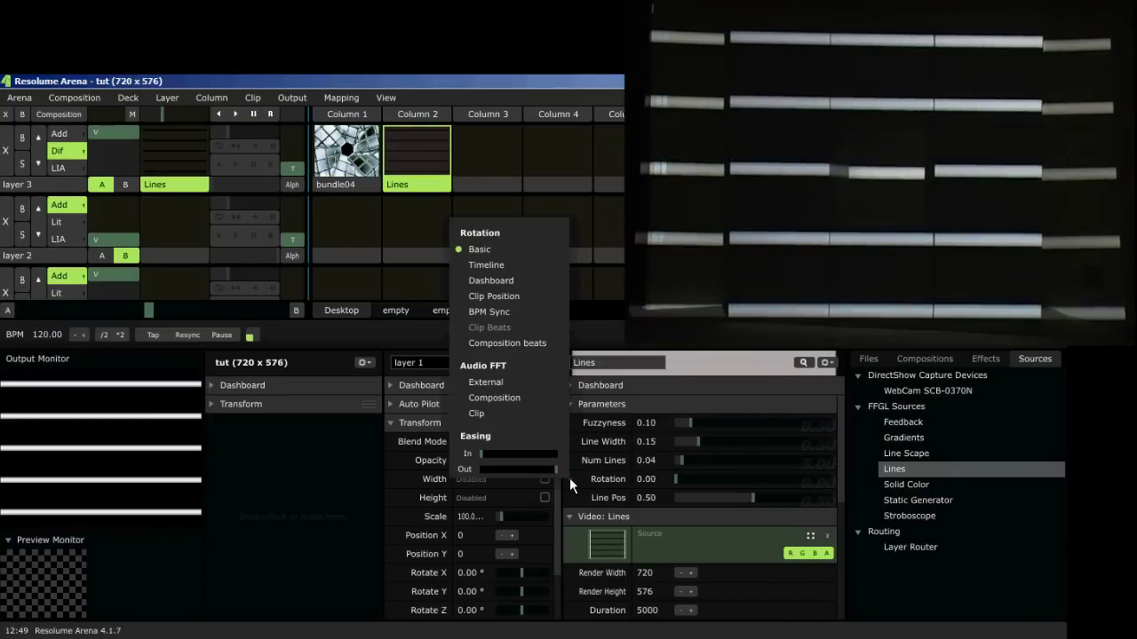
left_click(507, 269)
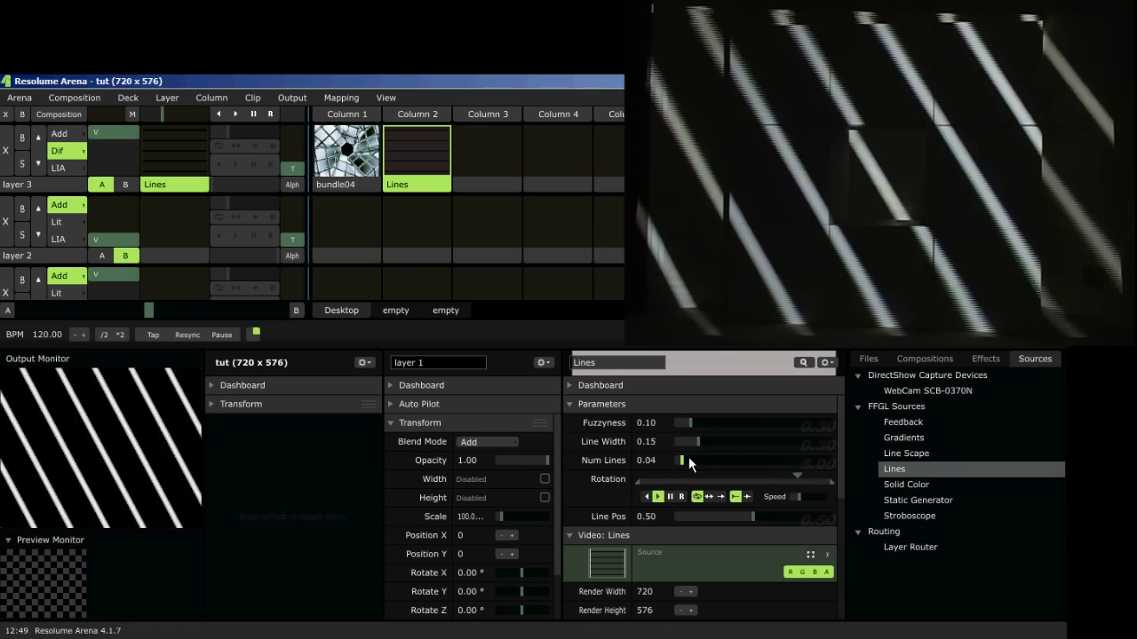
Step: Set the Lines clip to Num Lines 0.02 and Line Width 0.37
left_click_drag(688, 461, 680, 458)
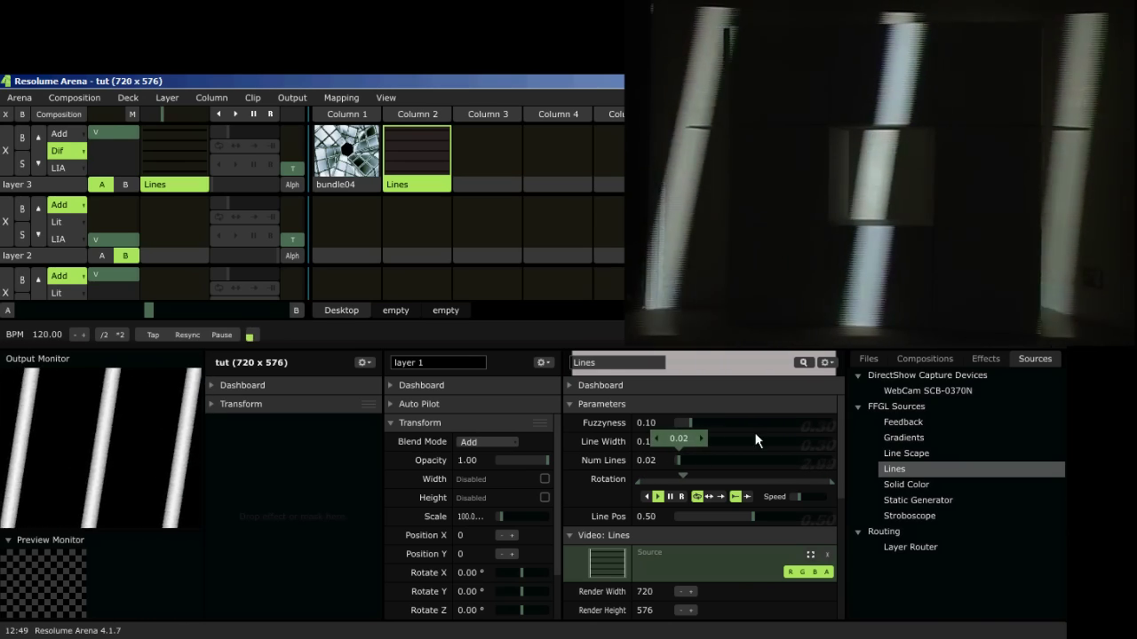
left_click(698, 441)
left_click_drag(703, 438, 734, 448)
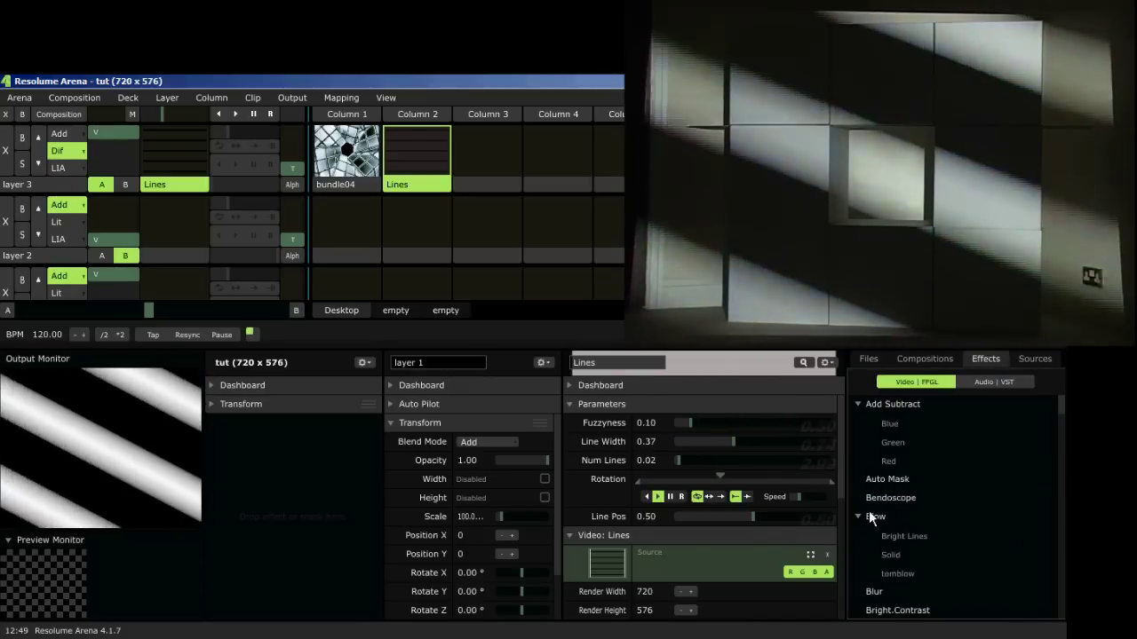
Step: Add Delay RGB to the composition's Video Effects with the blue delay at 0.08
scroll(869, 511, "down", 5)
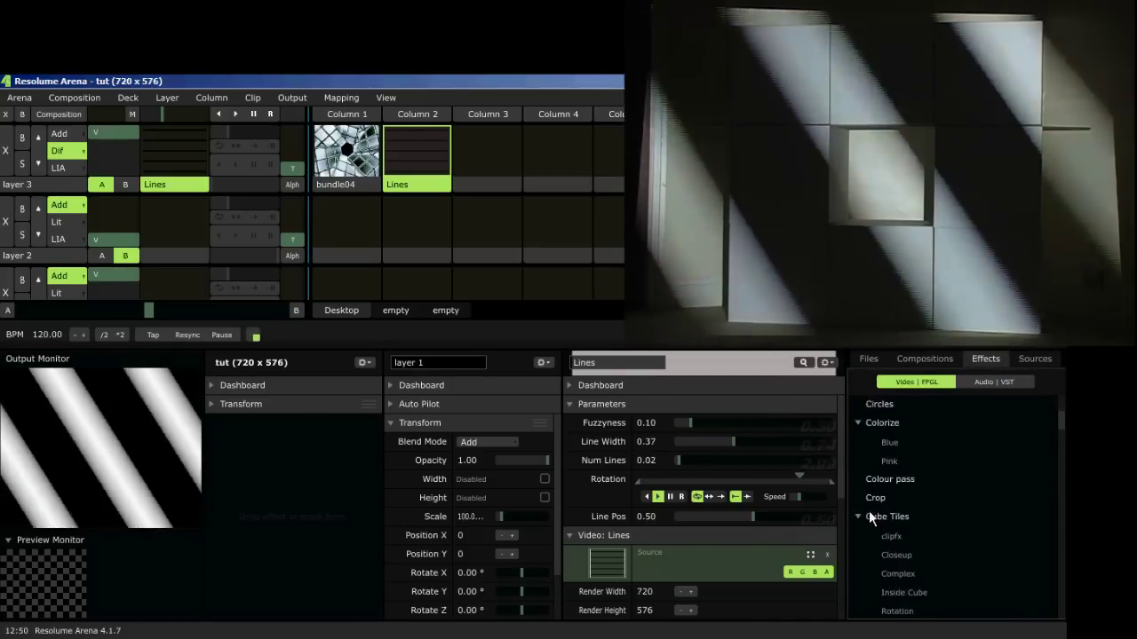
scroll(869, 511, "down", 4)
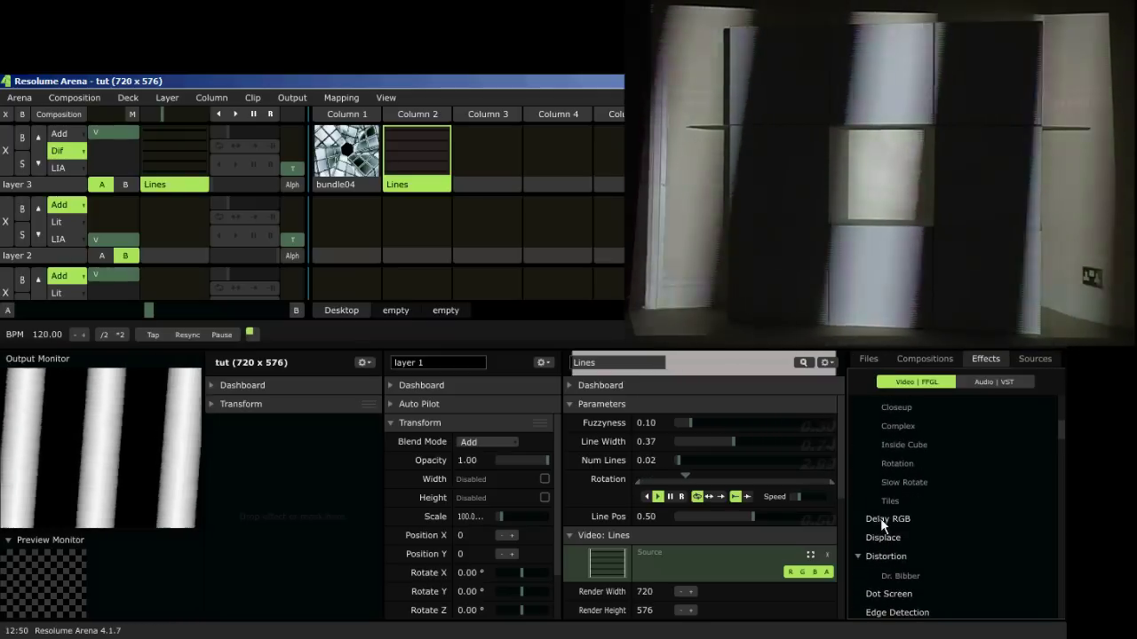
left_click_drag(881, 517, 332, 522)
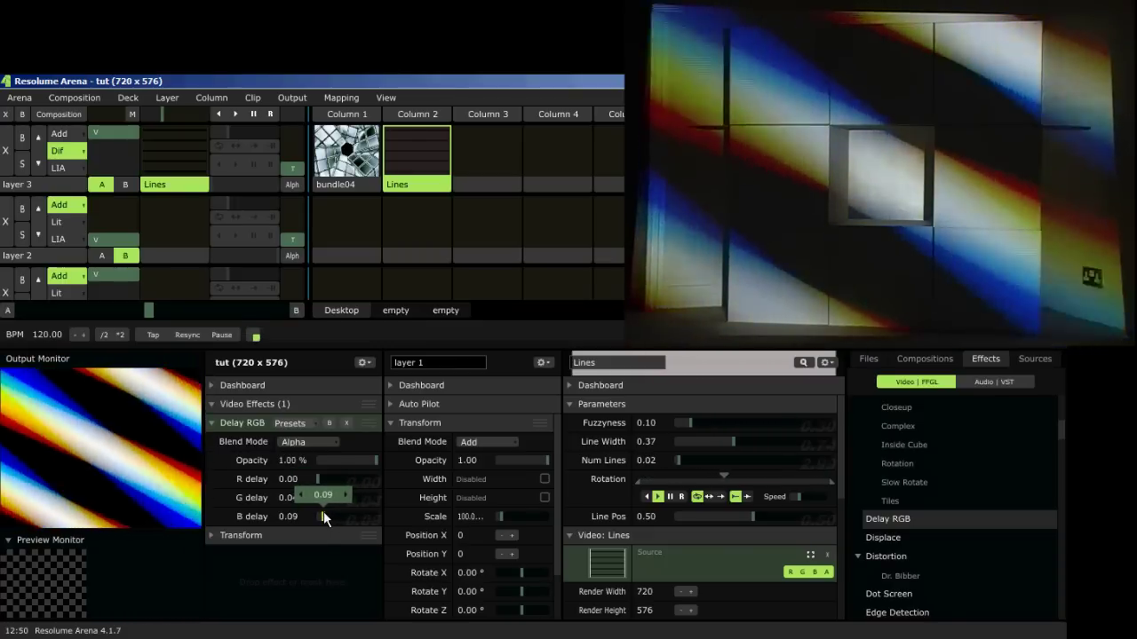
left_click_drag(324, 512, 322, 512)
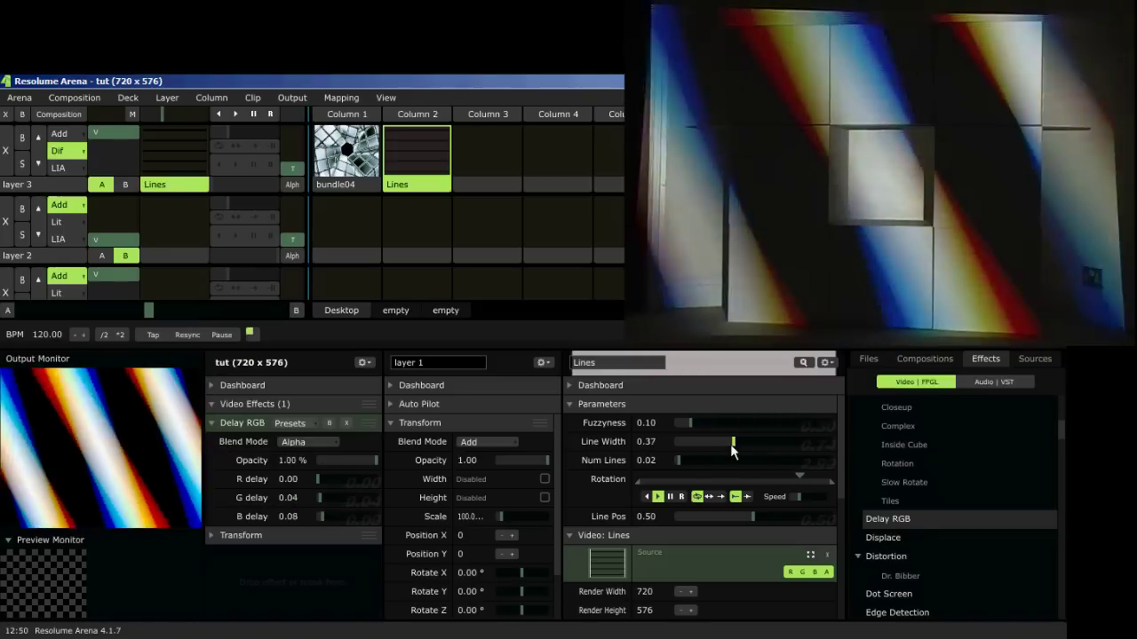
Step: Add Mirror Quad and Twisted to the composition's effects, collapsing Delay RGB's settings
scroll(1062, 441, "down", 5)
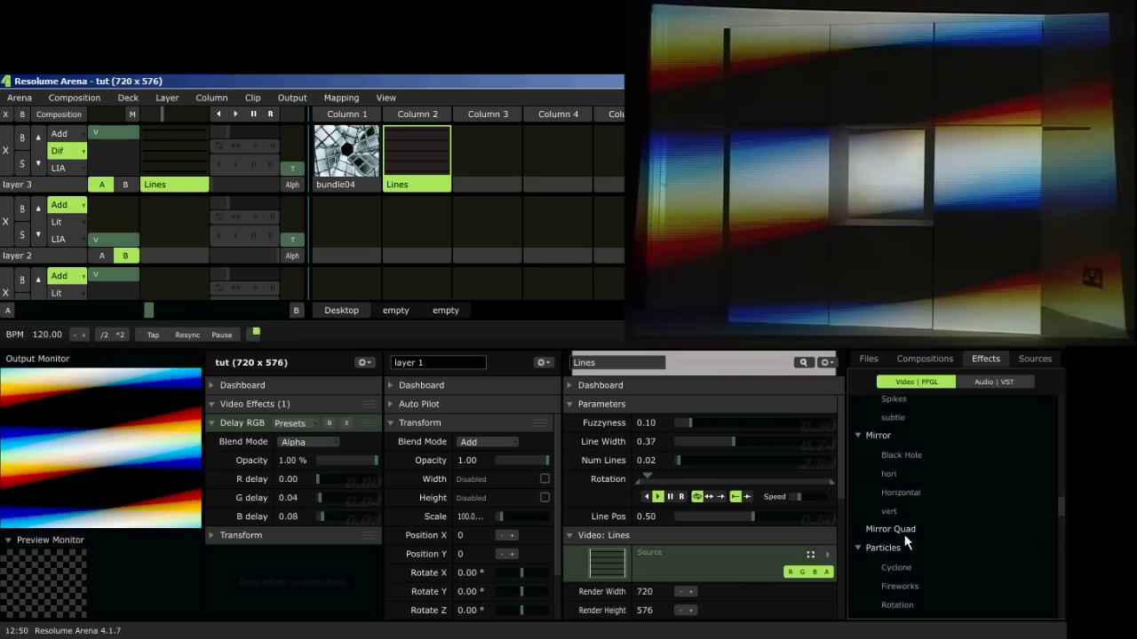
left_click_drag(357, 584, 356, 583)
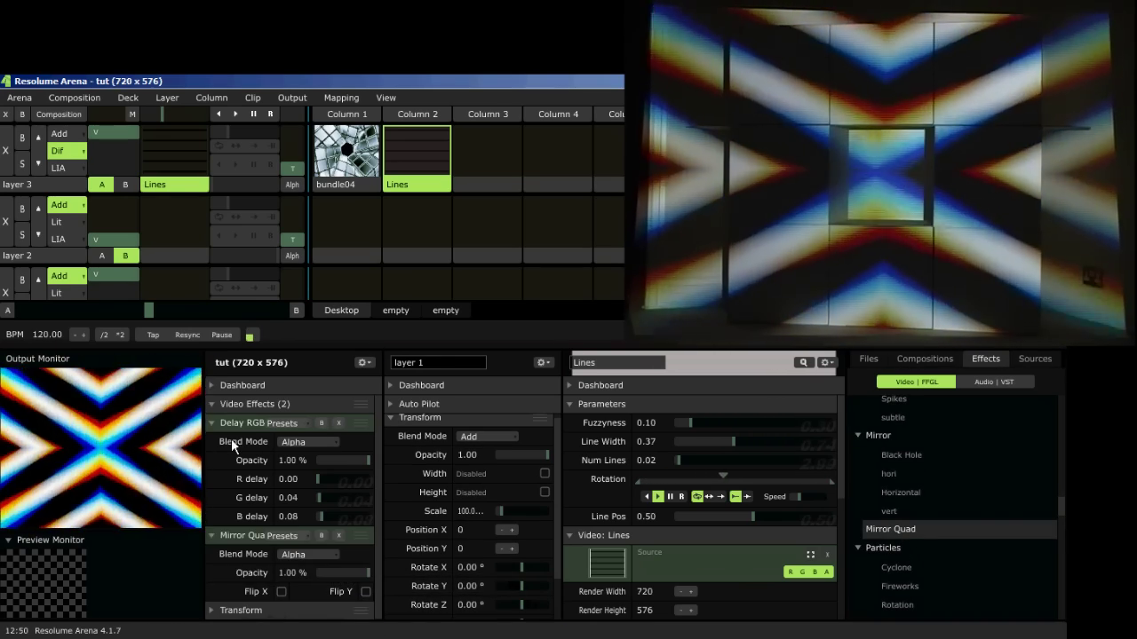
left_click(211, 423)
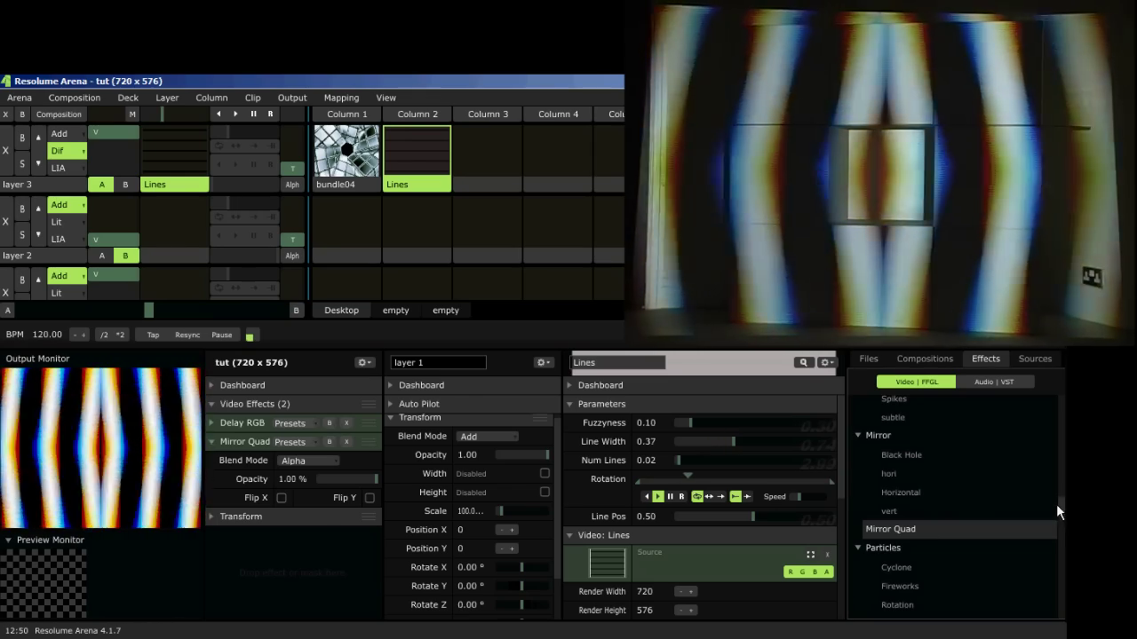
left_click_drag(1062, 504, 1064, 528)
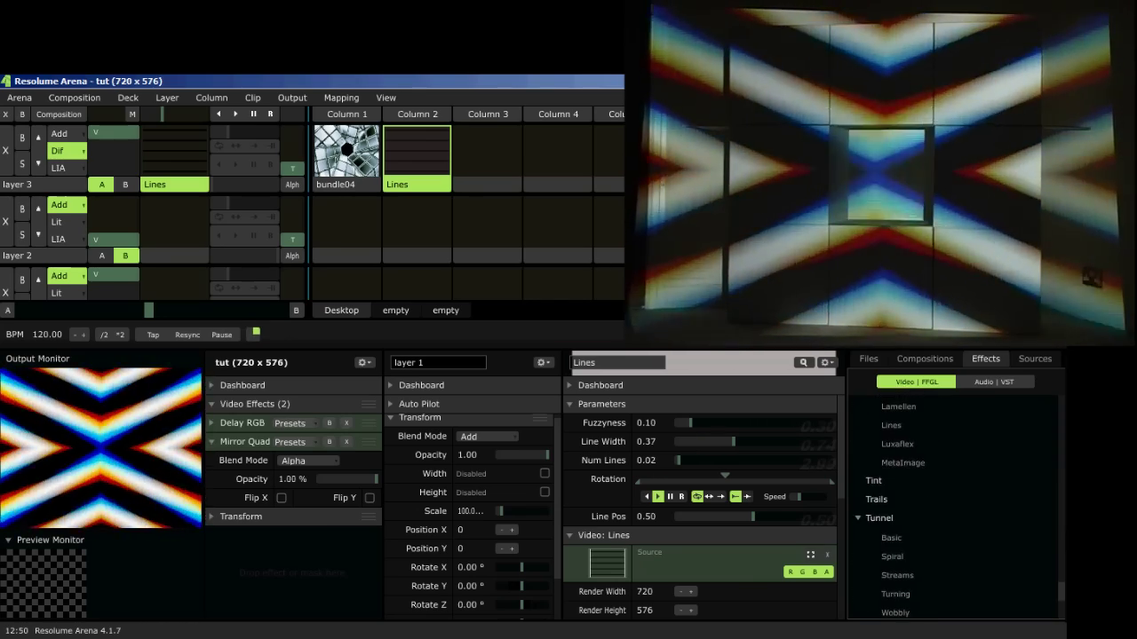
left_click_drag(881, 513, 301, 525)
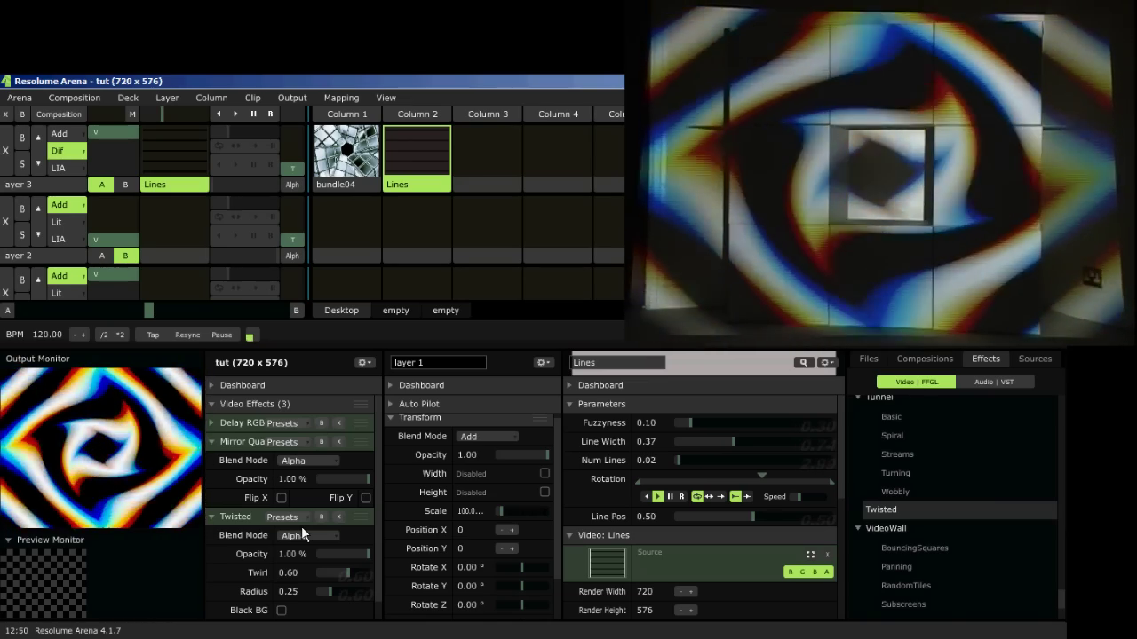
Step: In Advanced Screen Setup, crop Slice 2's input to the clip's lower-right and view its output transformation
left_click(296, 96)
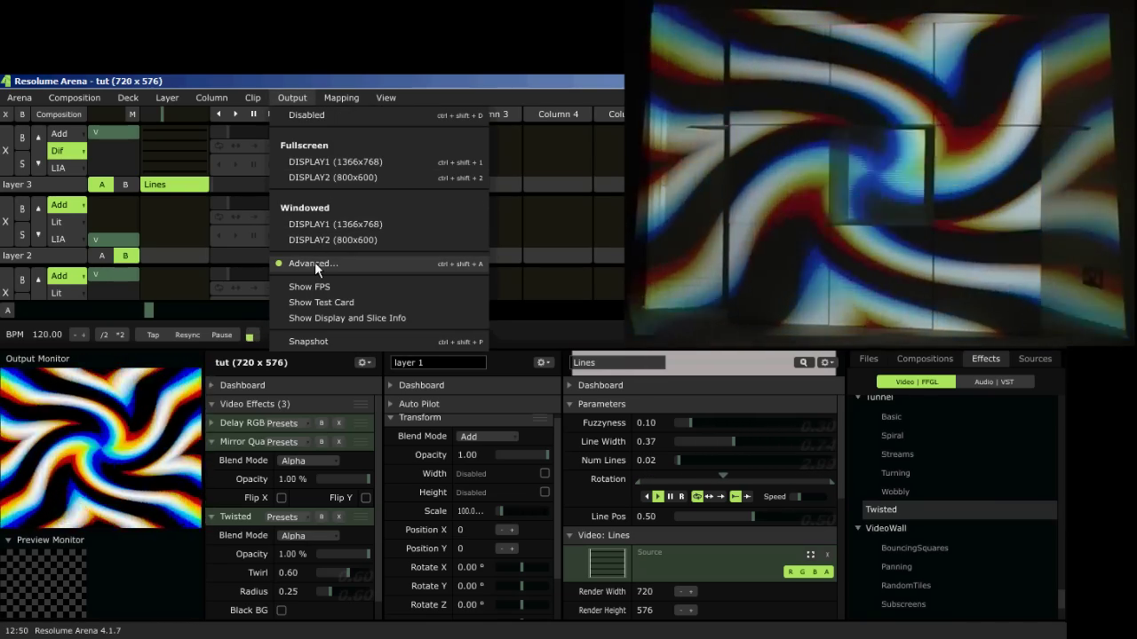
left_click(314, 263)
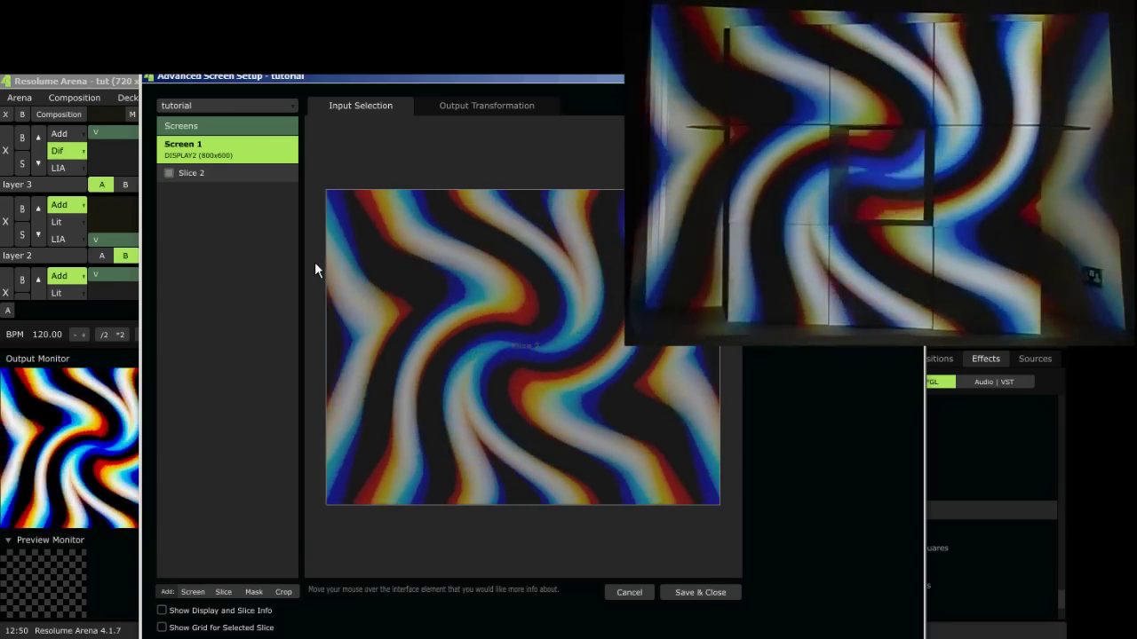
left_click(264, 174)
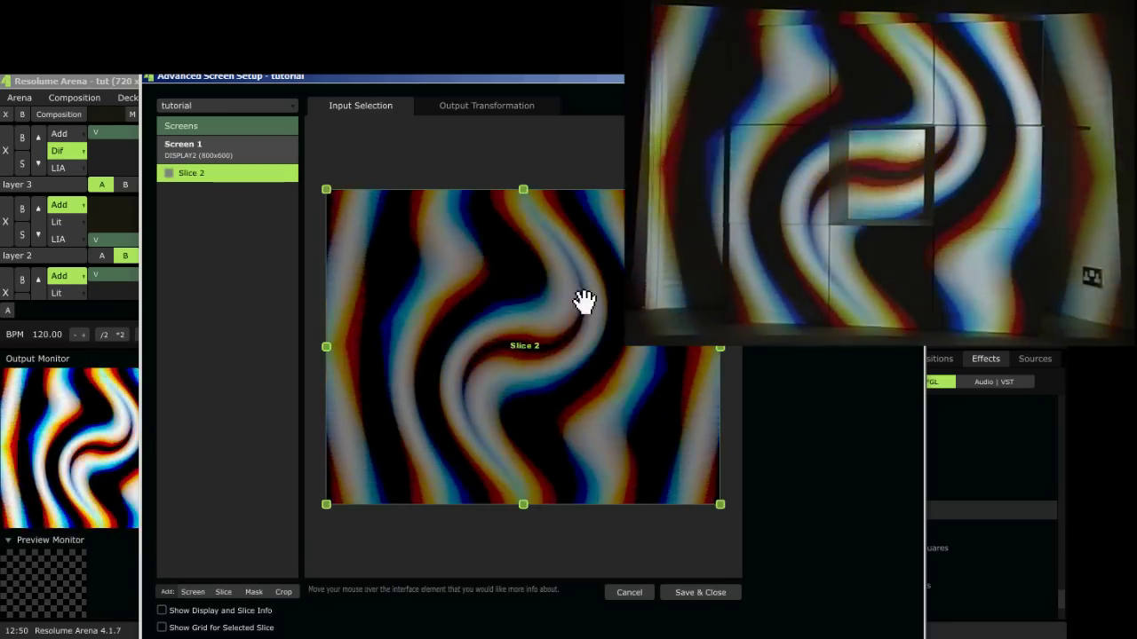
left_click_drag(326, 189, 470, 365)
left_click(487, 104)
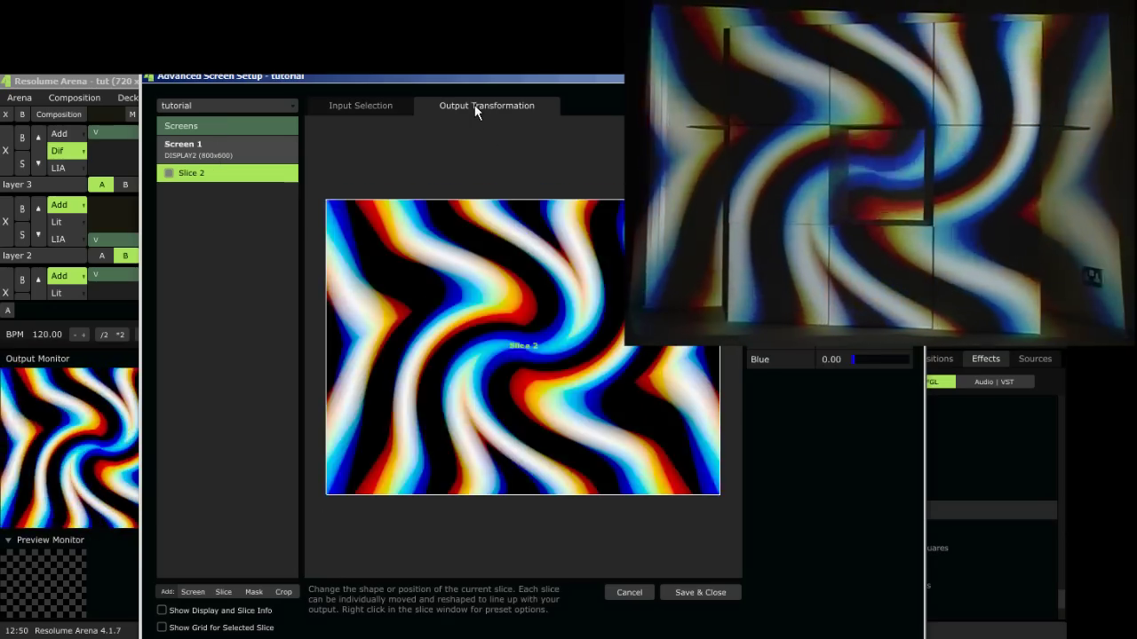
Step: Enable Show Display and Slice Info and Show Grid, then drag Slice 2's four corners onto the wall
left_click(162, 611)
left_click(162, 628)
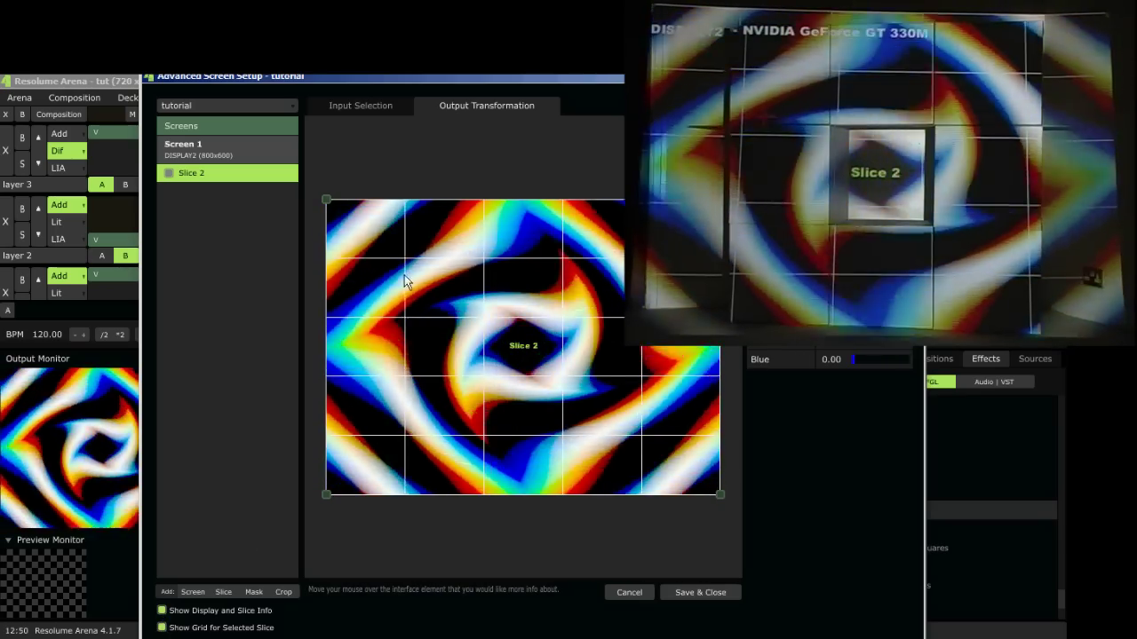
left_click_drag(328, 201, 396, 224)
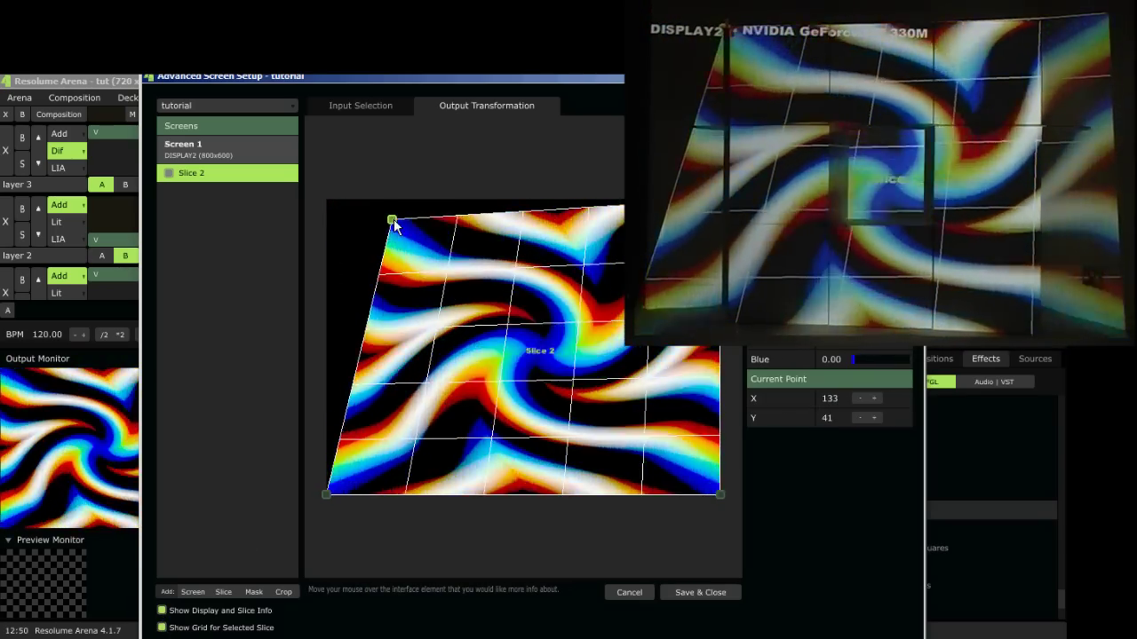
left_click_drag(720, 200, 654, 212)
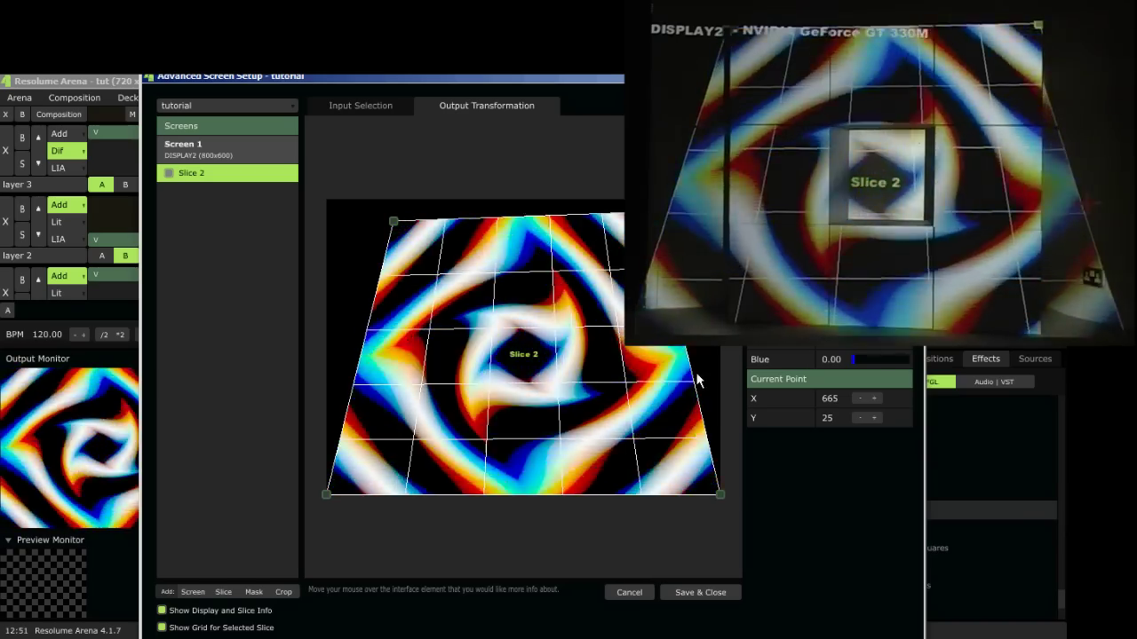
left_click_drag(720, 493, 648, 486)
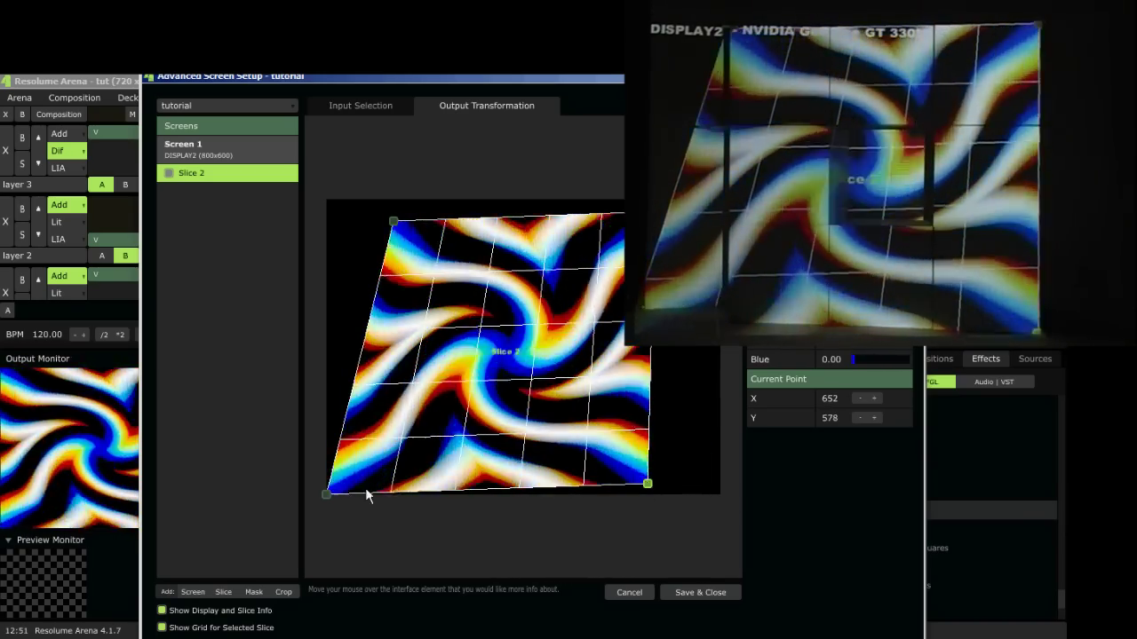
left_click_drag(329, 496, 403, 475)
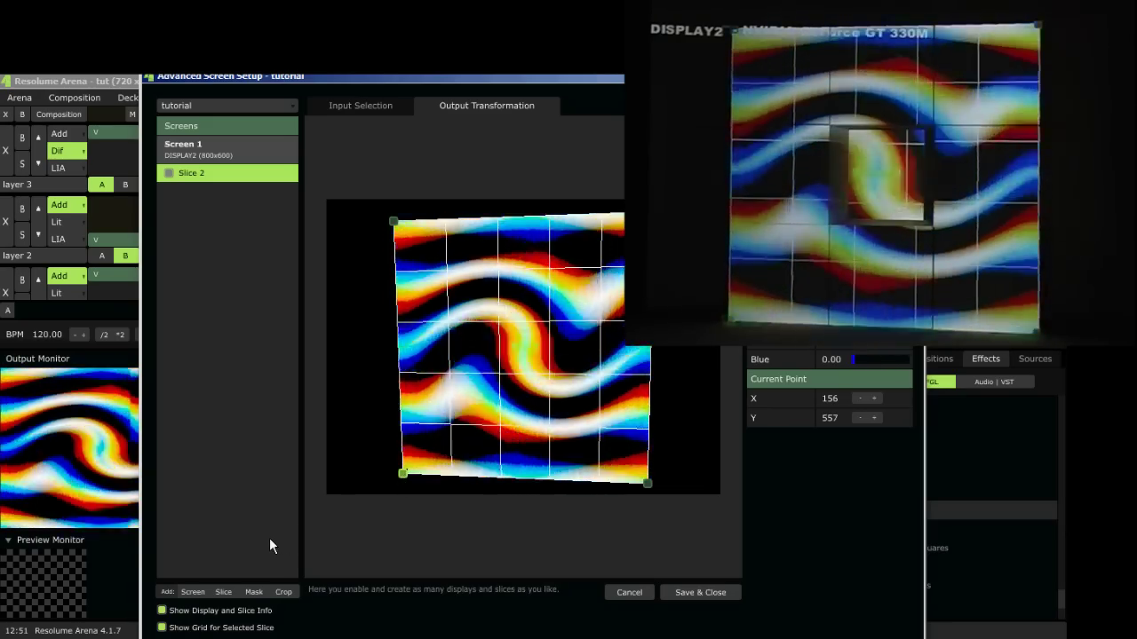
Step: Add Mask 1 and drag its four corners onto the central box, fine-tuning the bottom corners
left_click(254, 592)
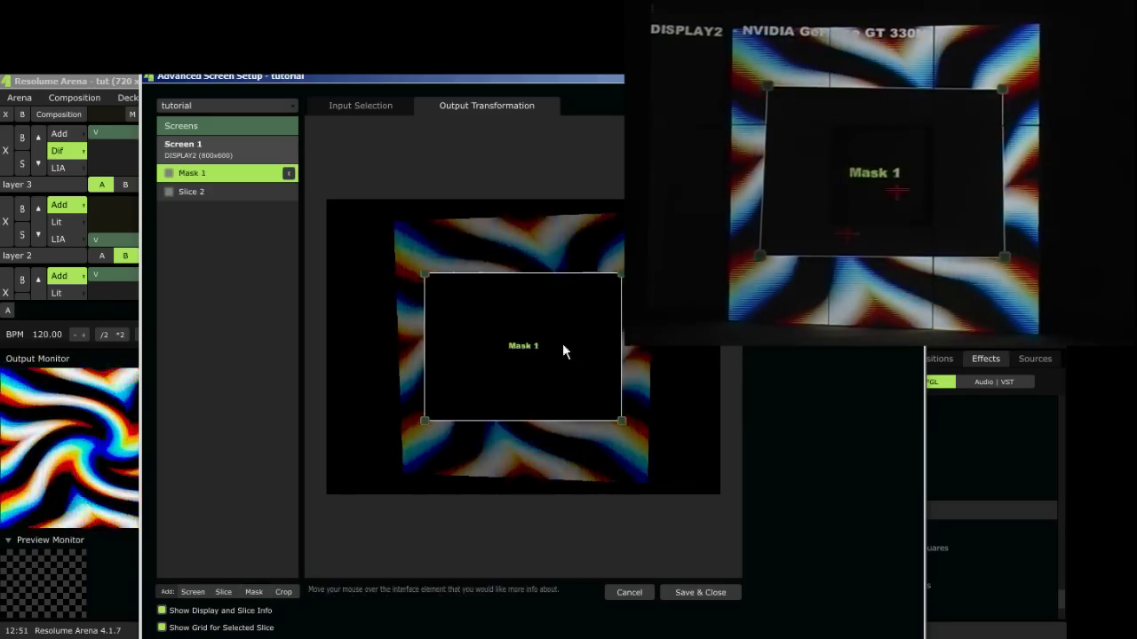
left_click_drag(426, 274, 477, 309)
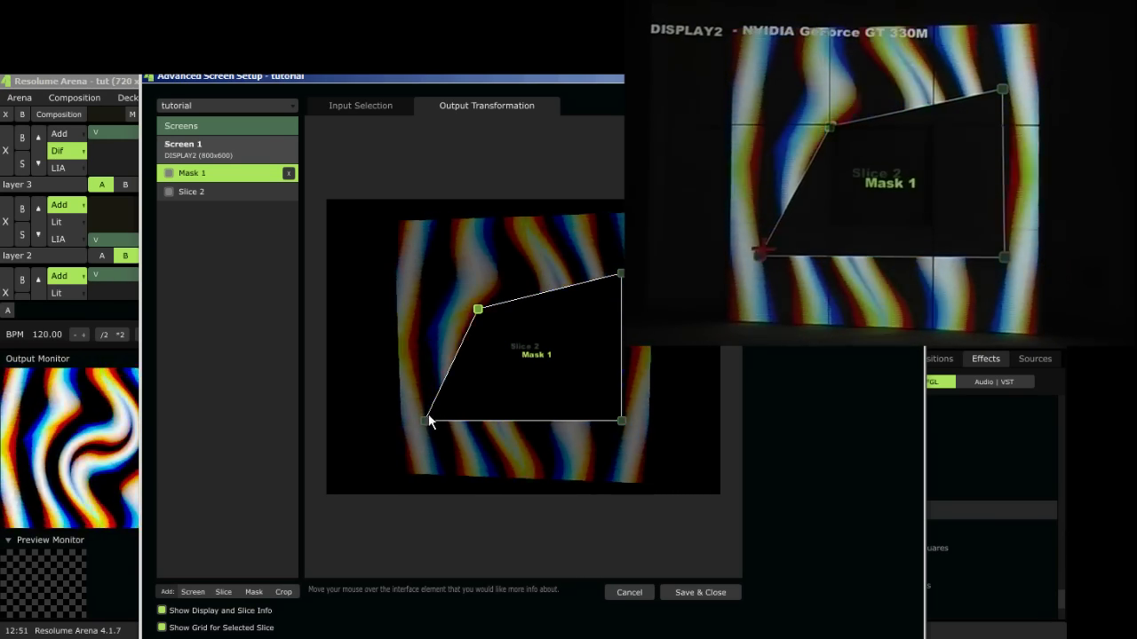
left_click_drag(426, 421, 477, 398)
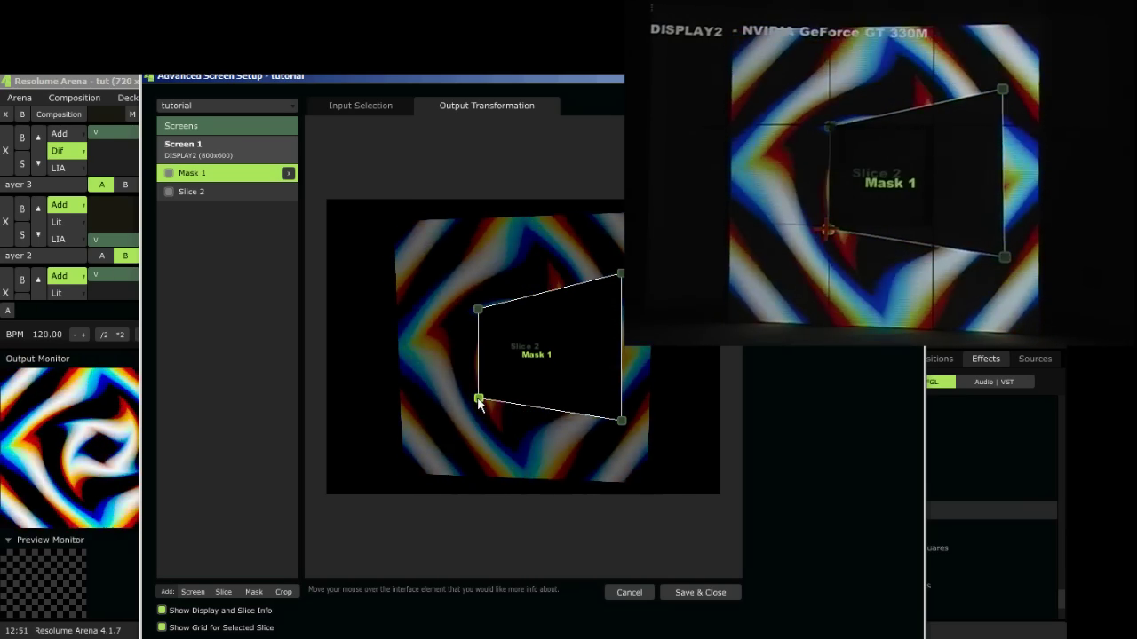
left_click_drag(622, 421, 564, 399)
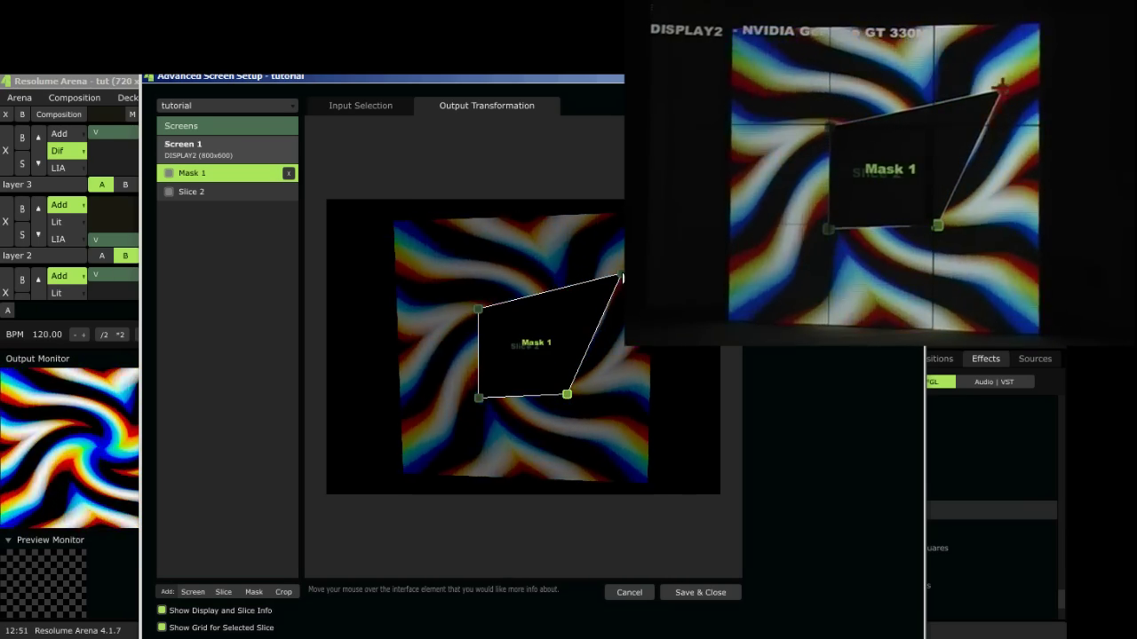
left_click_drag(621, 274, 563, 310)
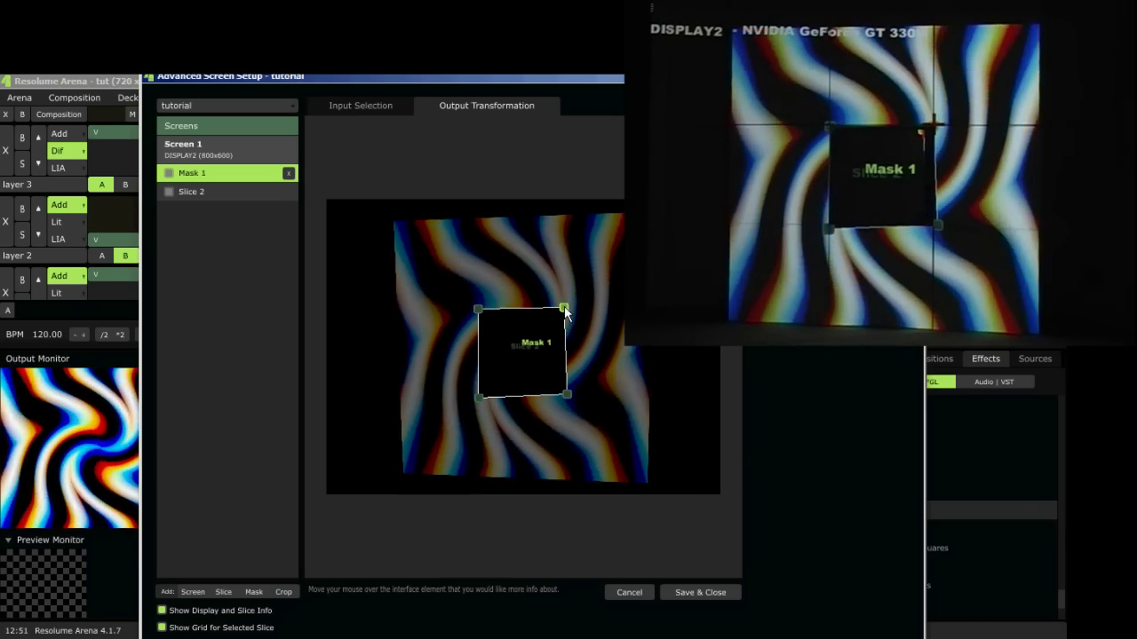
left_click(565, 397)
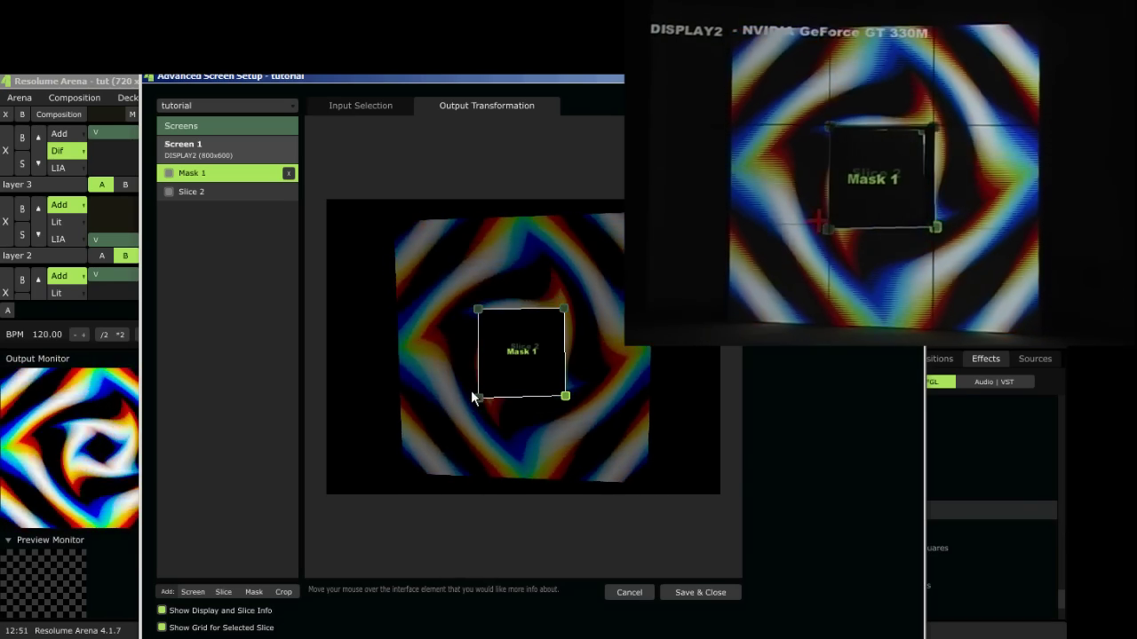
left_click(479, 397)
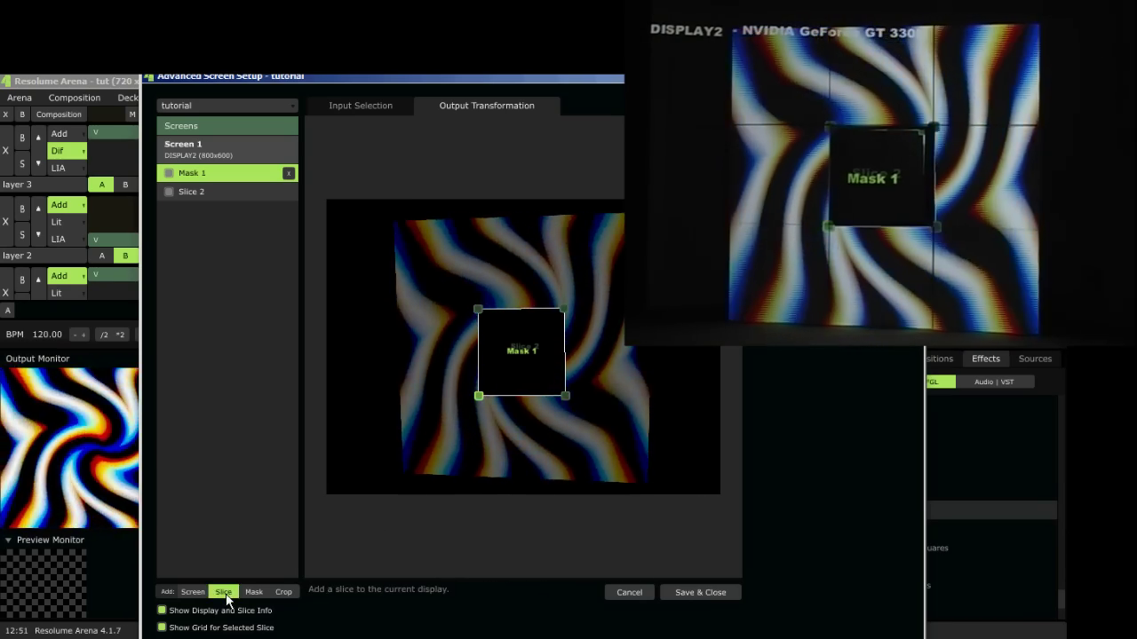
Step: Add Slice 3, untick Mask 1, and pull Slice 3's four corners onto the top-left box
left_click(223, 591)
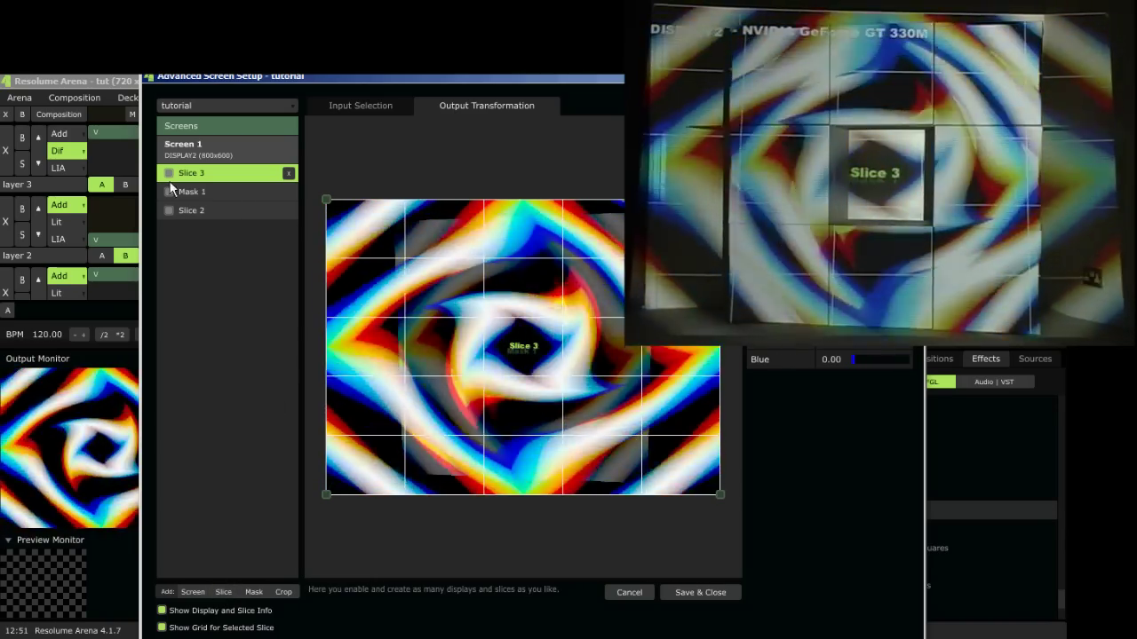
left_click(169, 191)
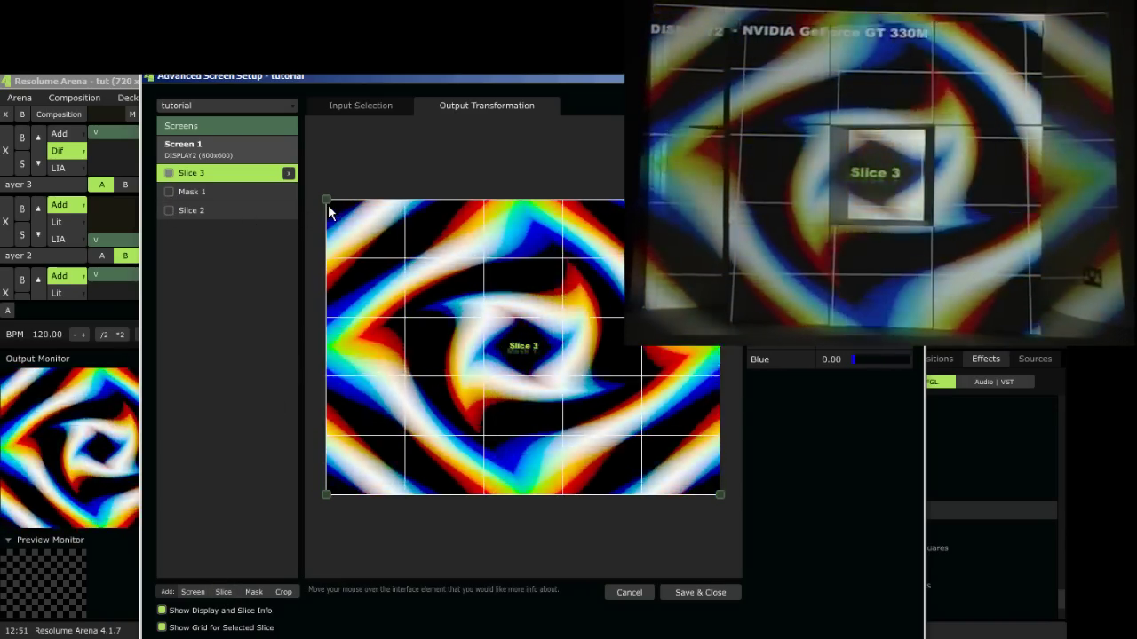
left_click_drag(326, 200, 394, 218)
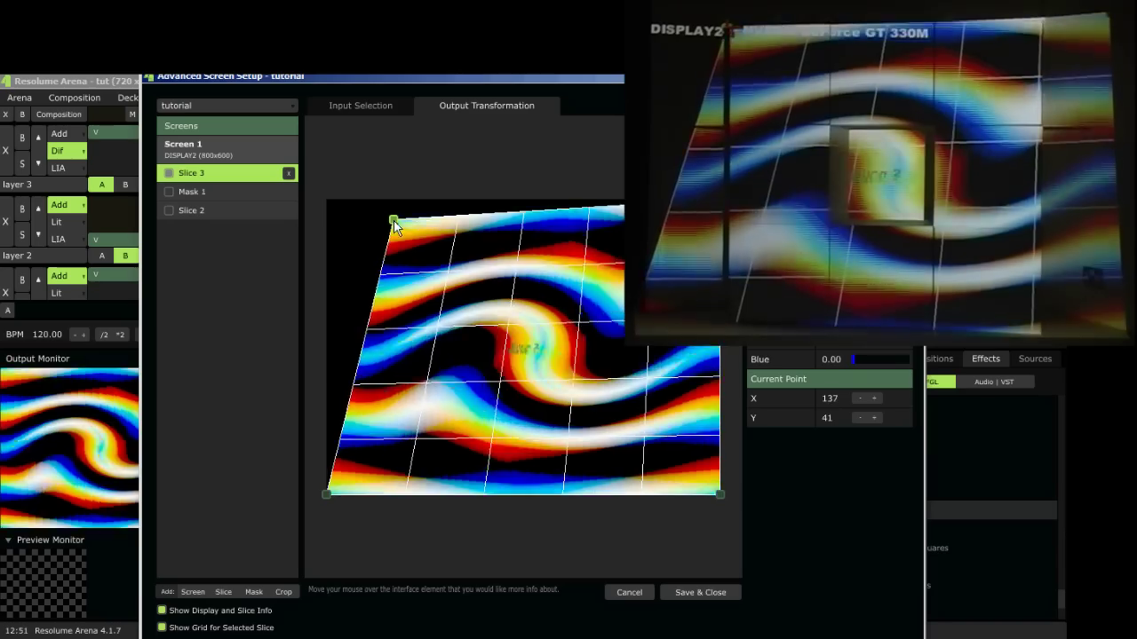
left_click_drag(719, 200, 477, 217)
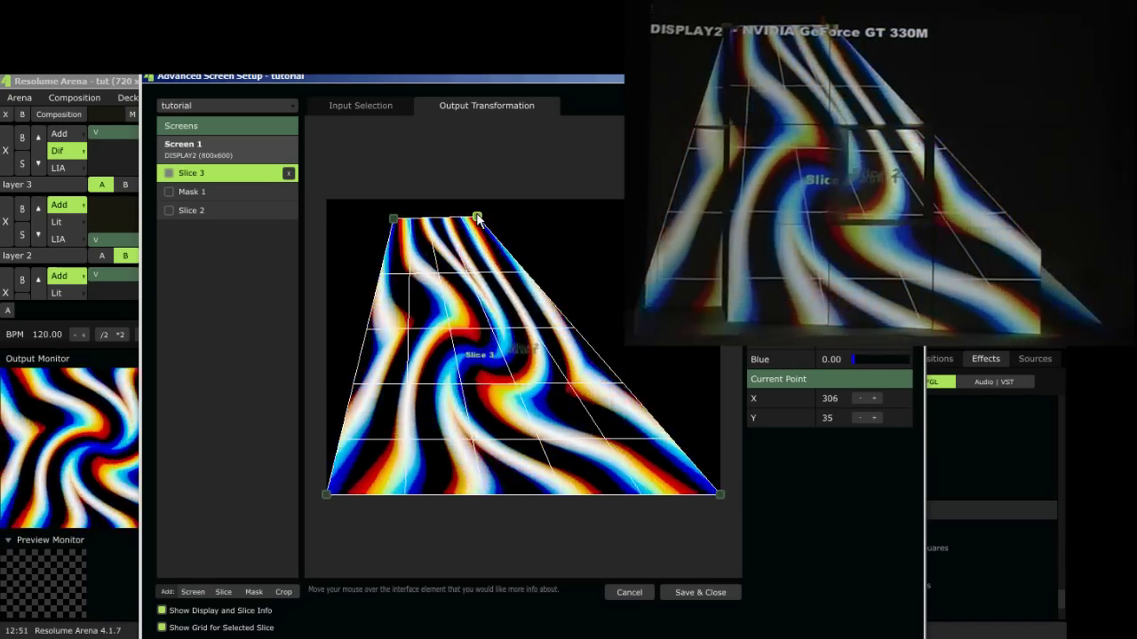
left_click_drag(721, 494, 519, 325)
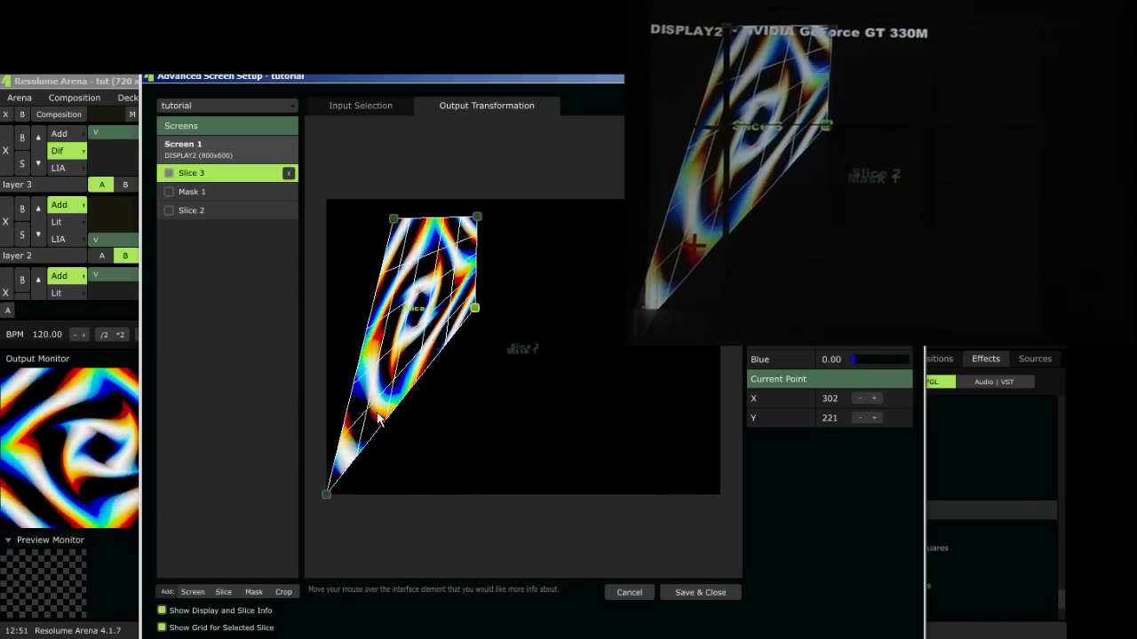
left_click_drag(321, 491, 398, 348)
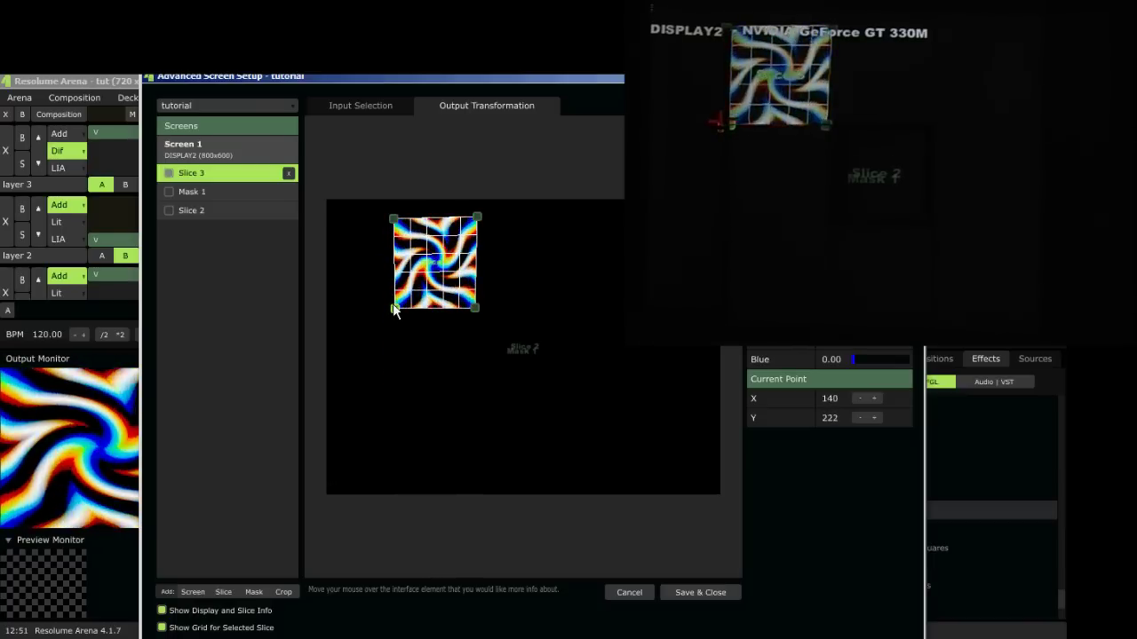
left_click_drag(479, 216, 475, 218)
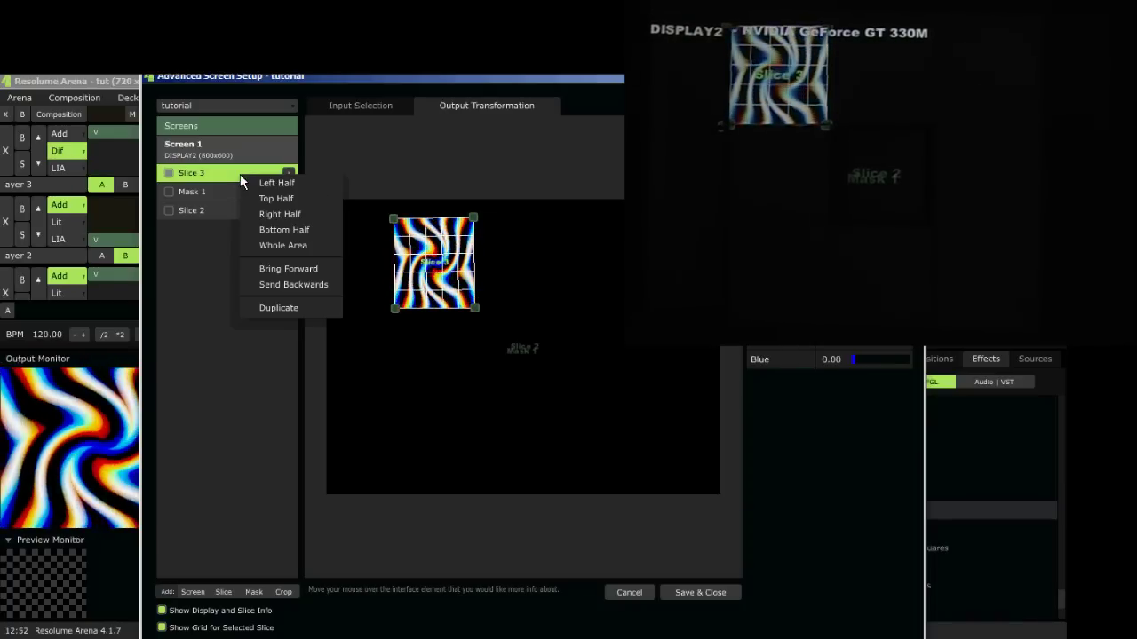
Step: Duplicate Slice 3, then load the MADEEARLIER screen setup preset
left_click(296, 309)
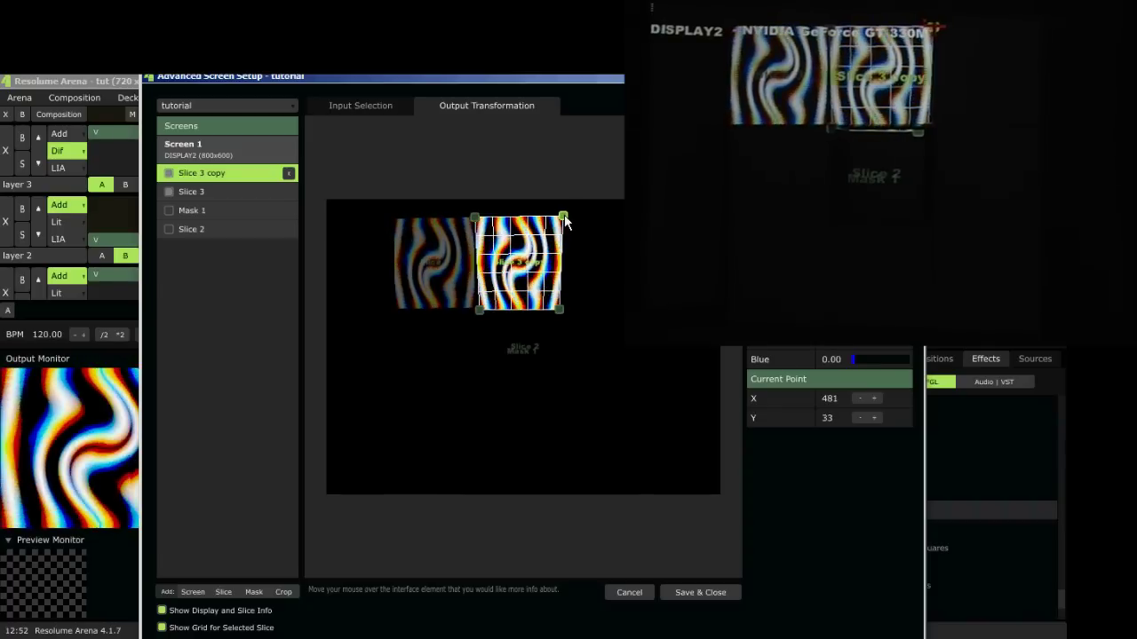
left_click(294, 103)
left_click(226, 171)
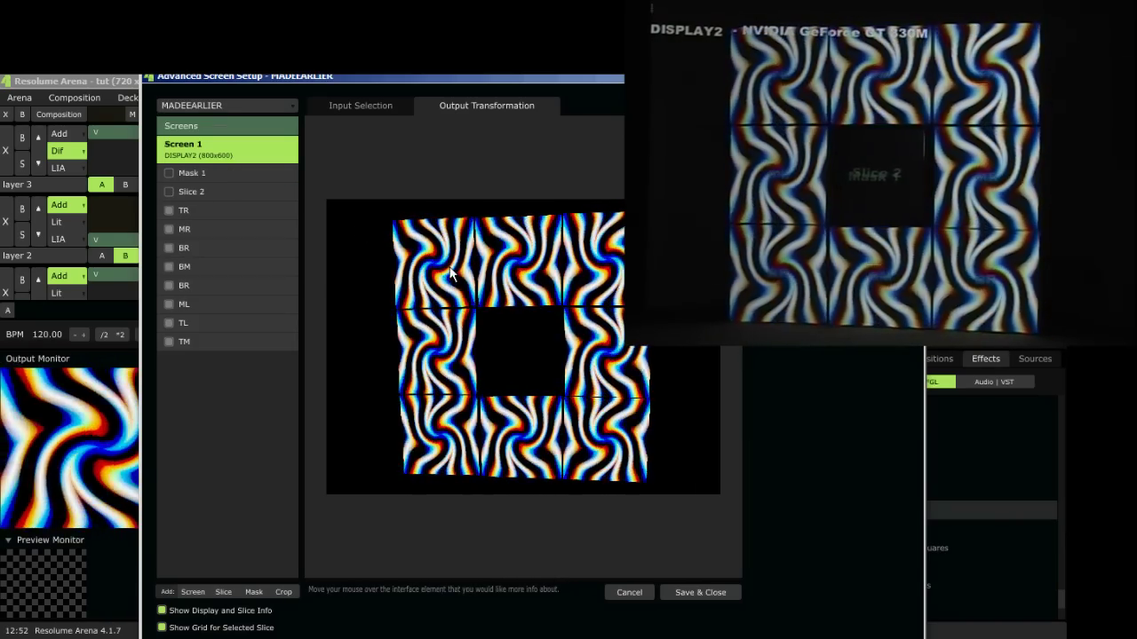
Step: Toggle Flip X on the TL slice on and back off
left_click(450, 273)
right_click(451, 271)
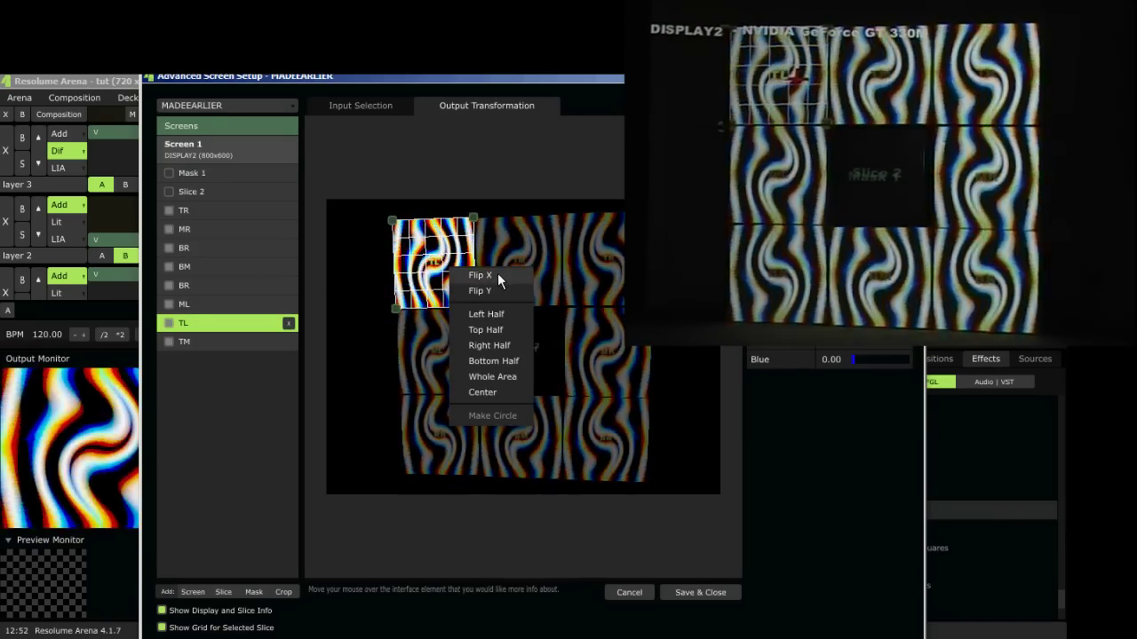
left_click(498, 275)
right_click(600, 255)
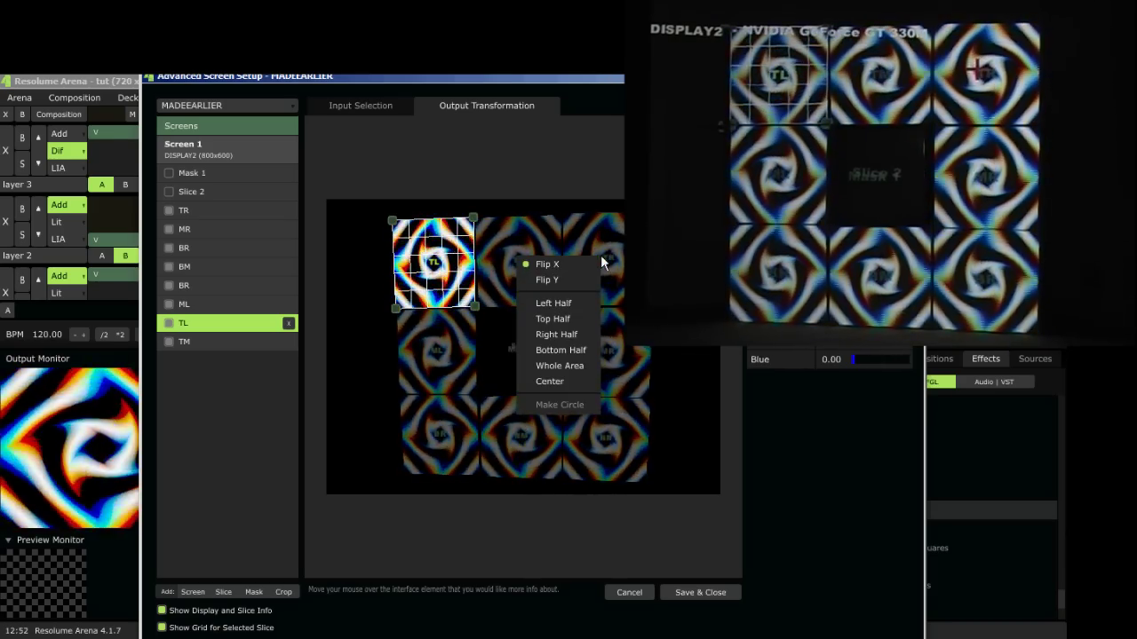
left_click(570, 263)
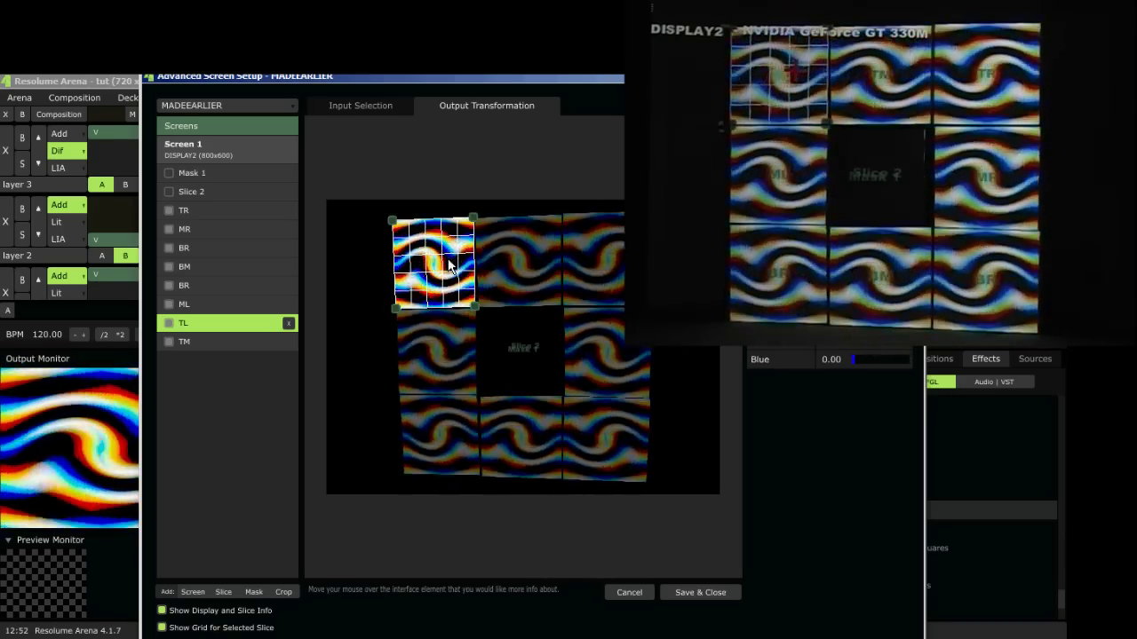
right_click(449, 263)
left_click(573, 268)
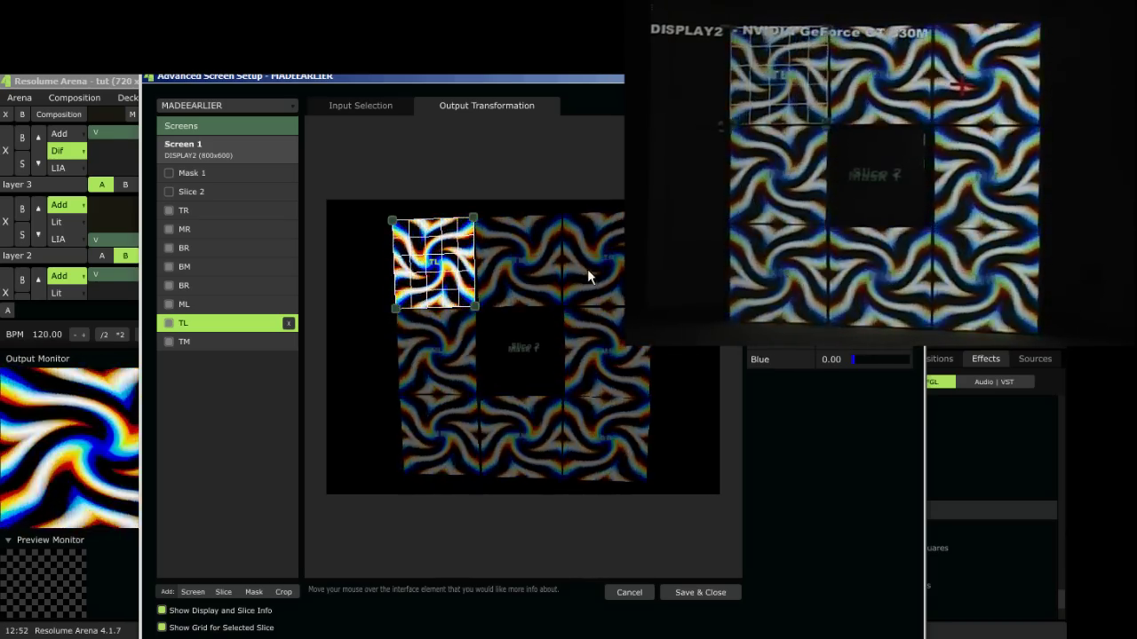
Step: Check the TR, MR and BR slice options, then switch off the display/slice info and grid overlays
left_click(587, 271)
right_click(587, 276)
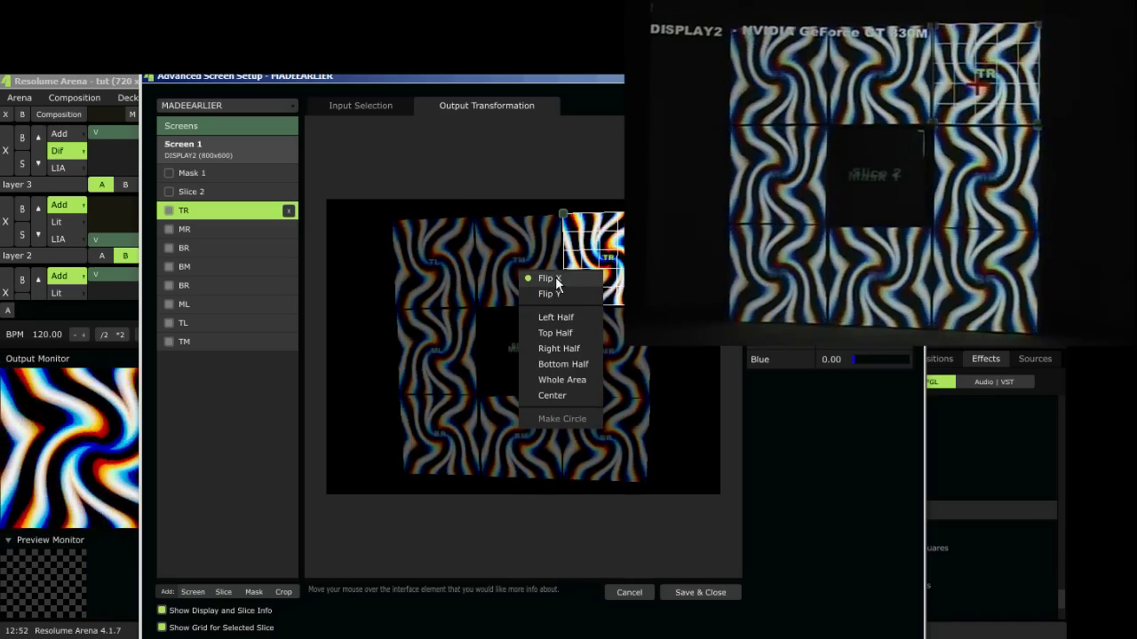
left_click(629, 373)
right_click(632, 371)
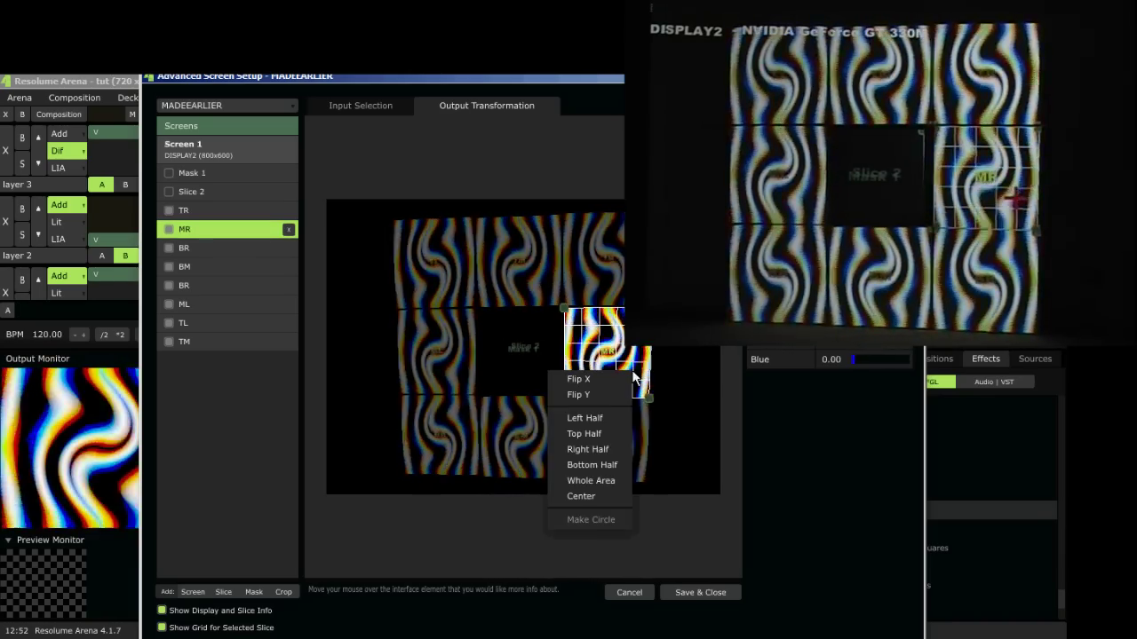
left_click(639, 429)
right_click(640, 431)
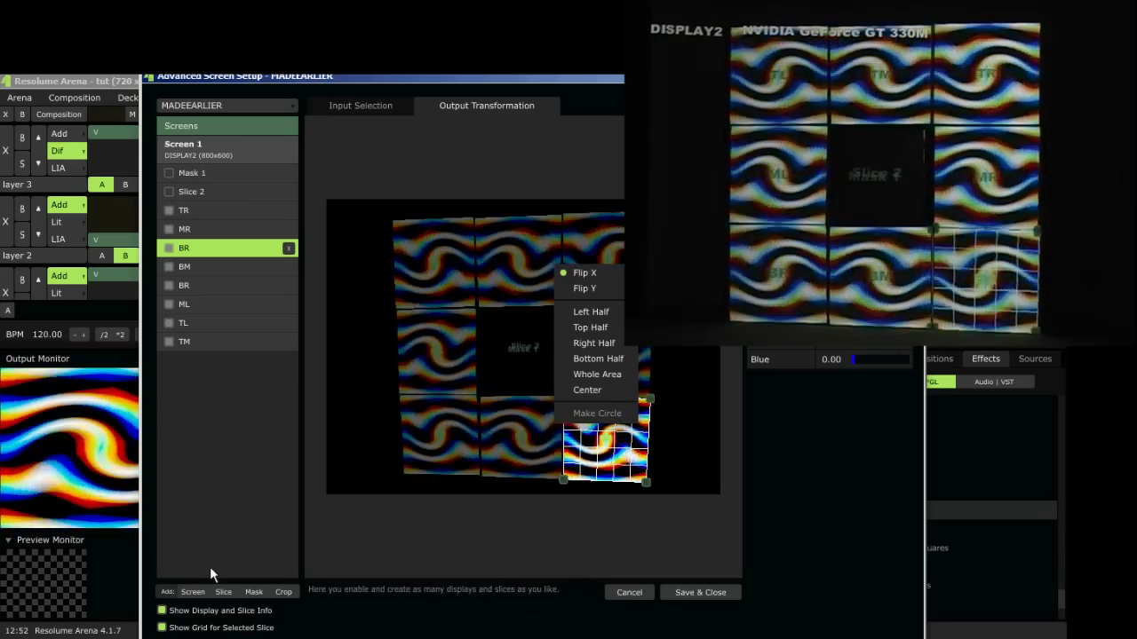
left_click(164, 612)
left_click(162, 628)
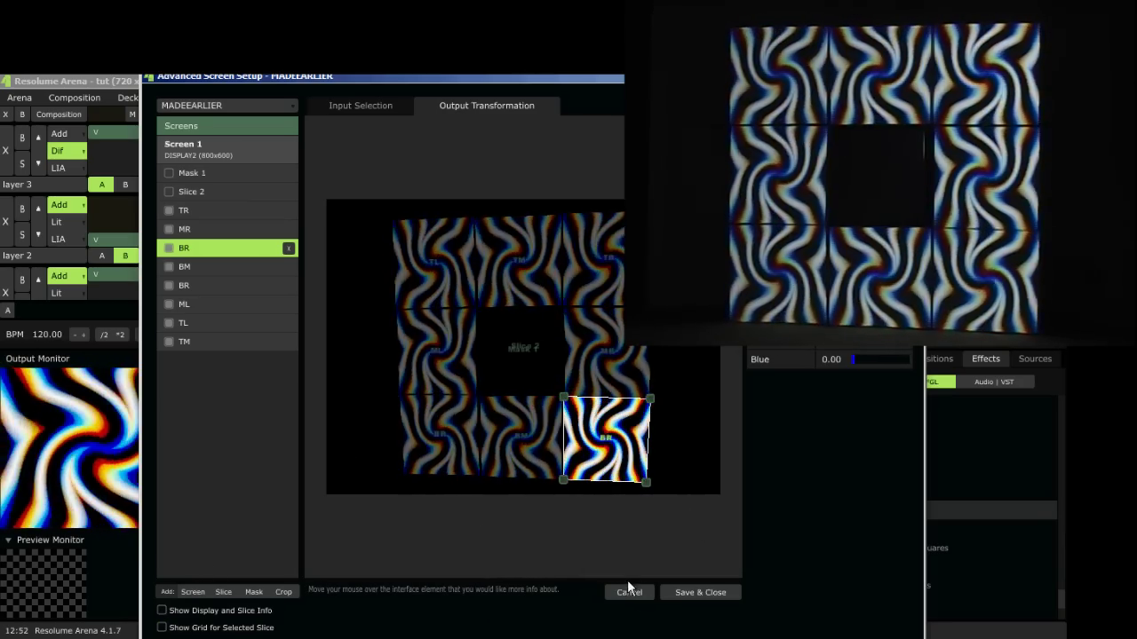
Step: Save and close the screen setup, then test-bypass and re-enable the Twisted and Mirror Quad effects
left_click(689, 593)
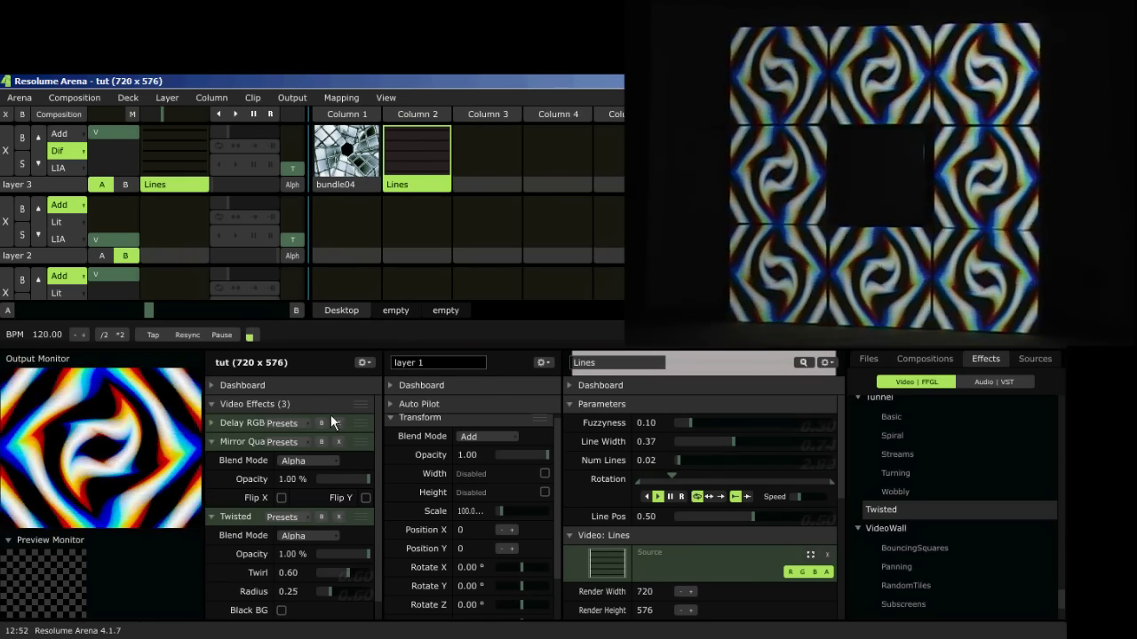
left_click(323, 517)
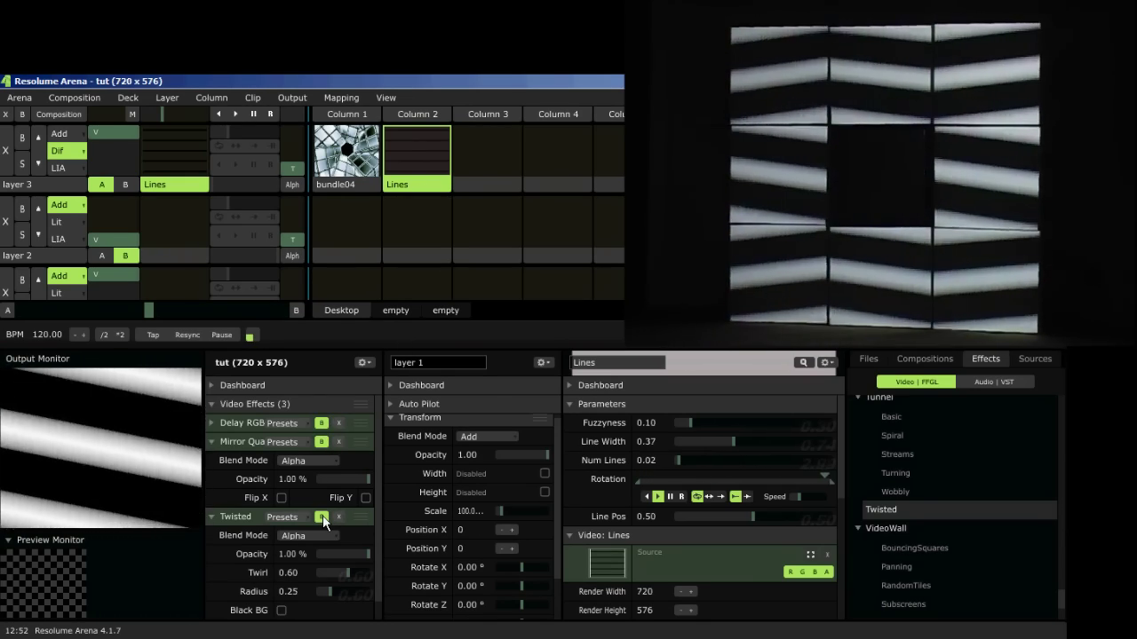
left_click(323, 517)
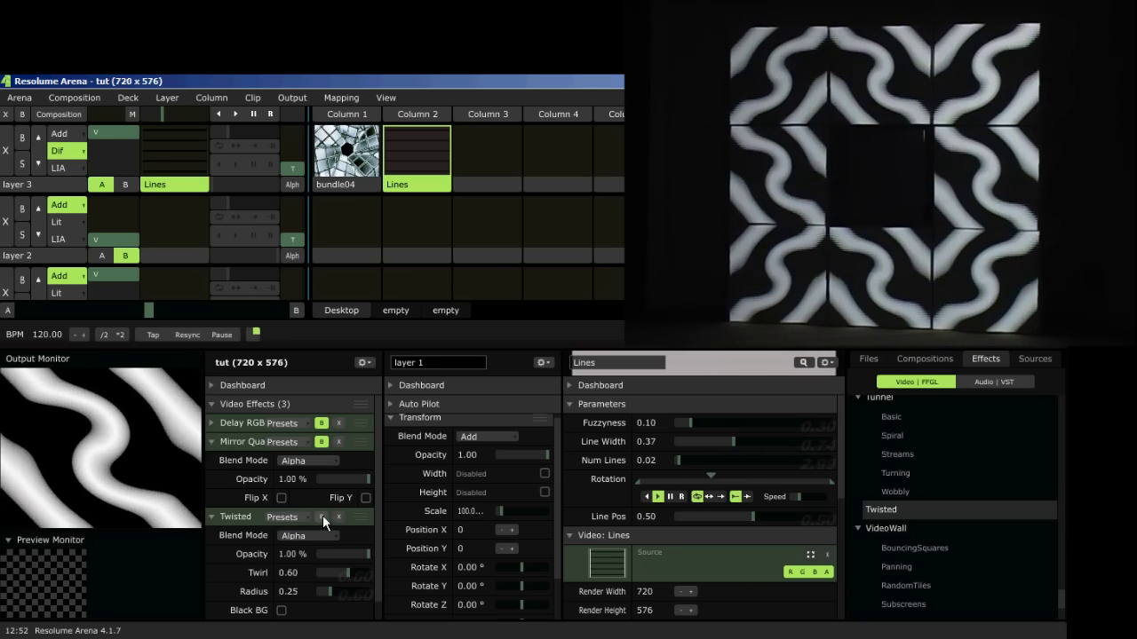
left_click(322, 442)
left_click(321, 443)
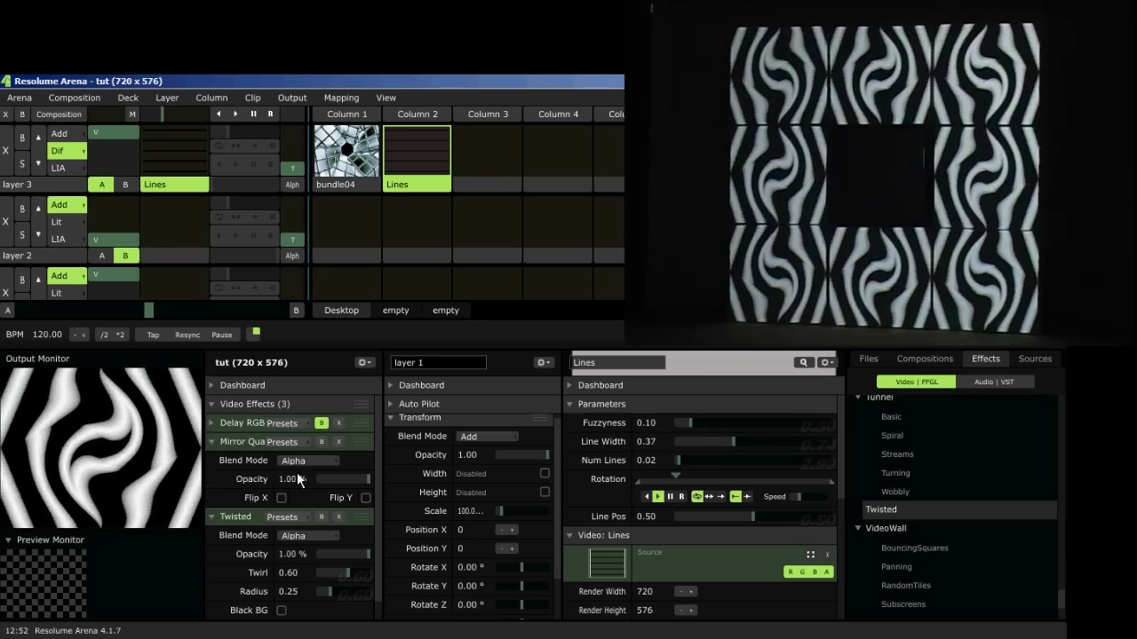
Step: Turn on Mirror Quad's Flip Y, then bypass Twisted and Mirror Quad, leaving Delay RGB on
left_click(365, 499)
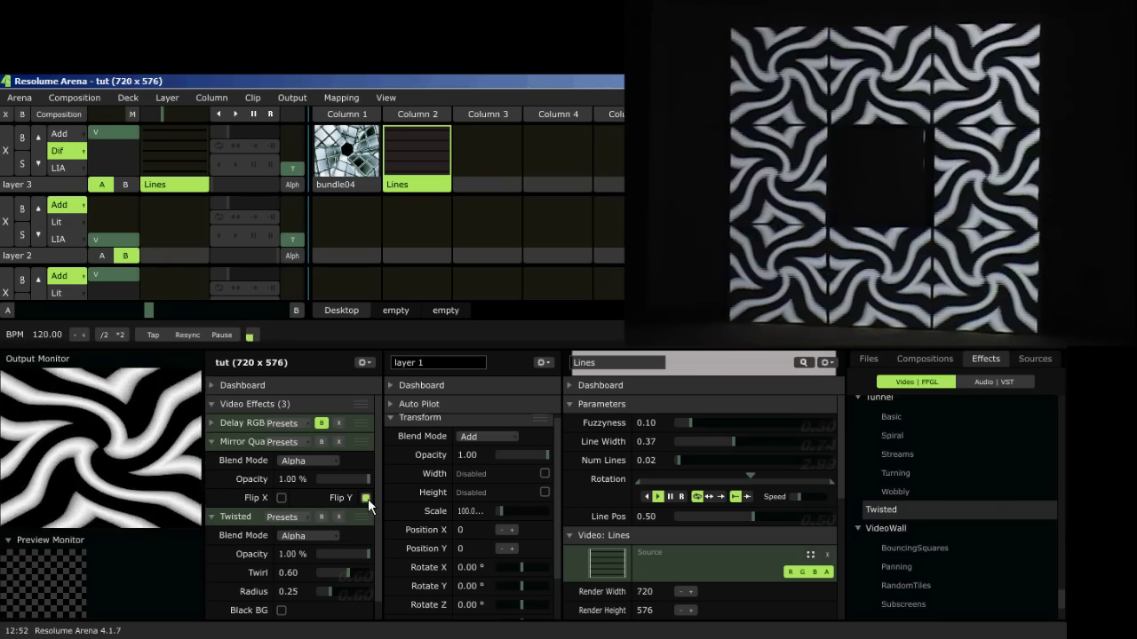
left_click(320, 517)
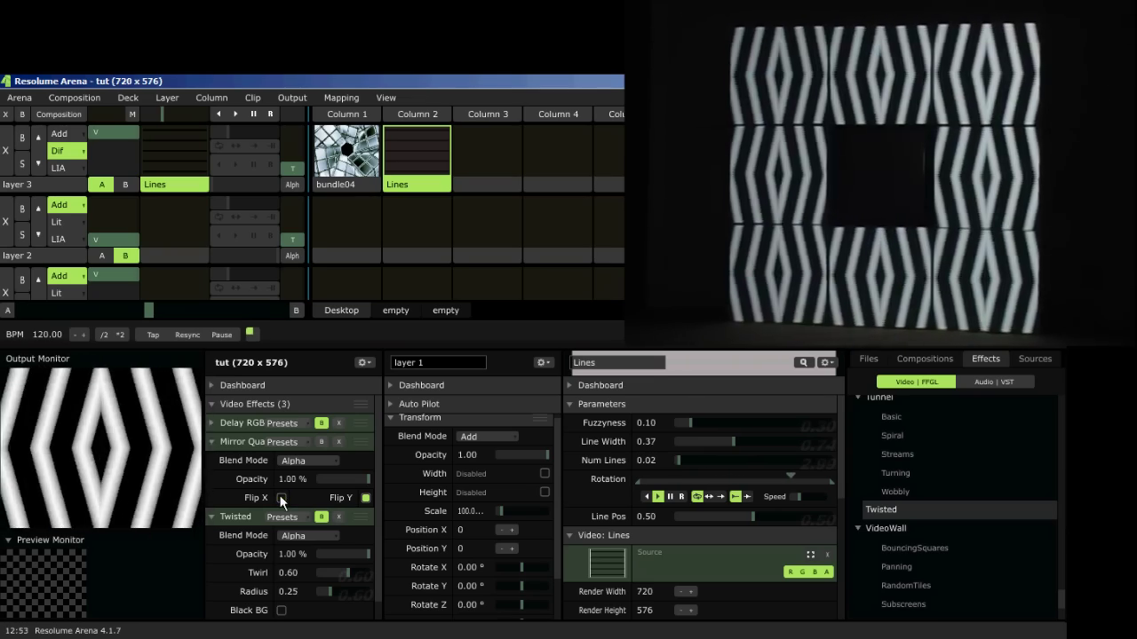
left_click(322, 423)
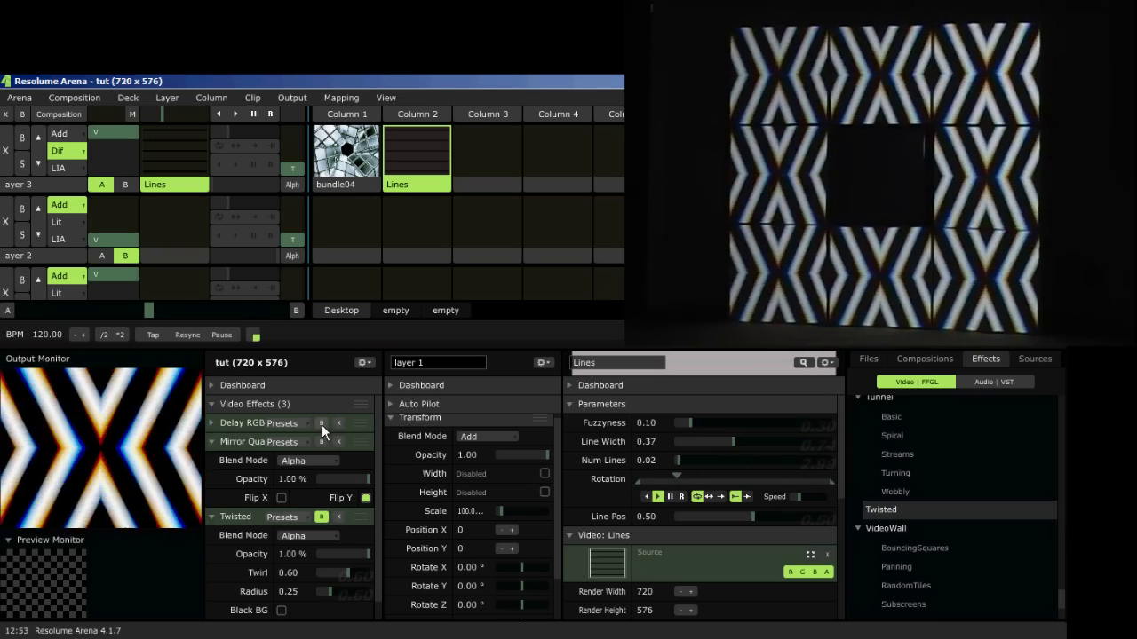
left_click(321, 424)
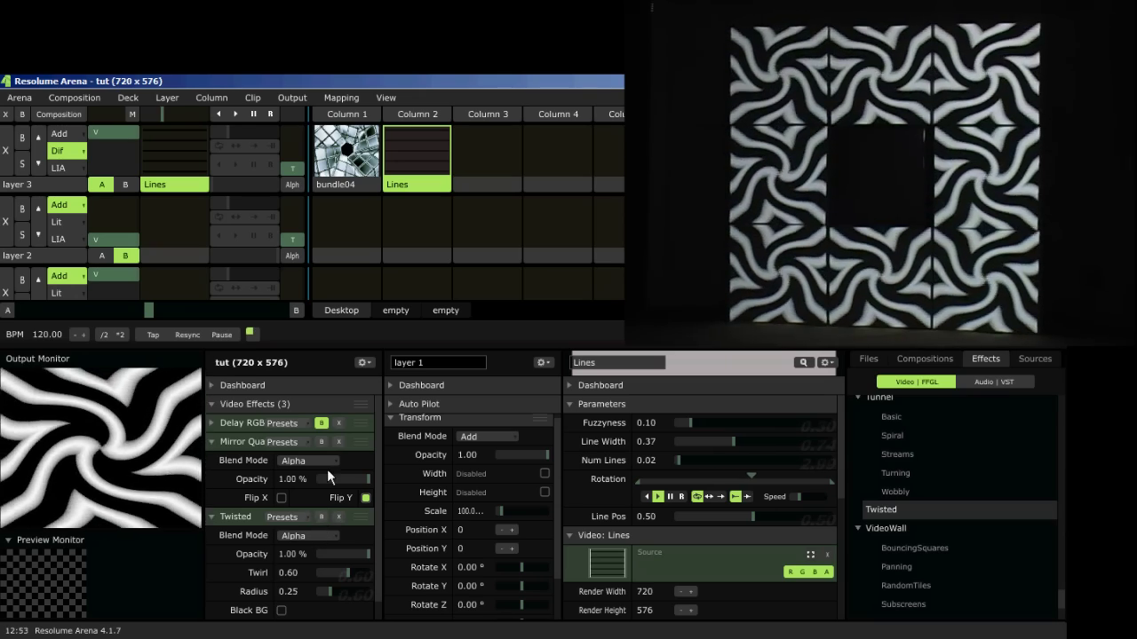
left_click(321, 424)
left_click(322, 442)
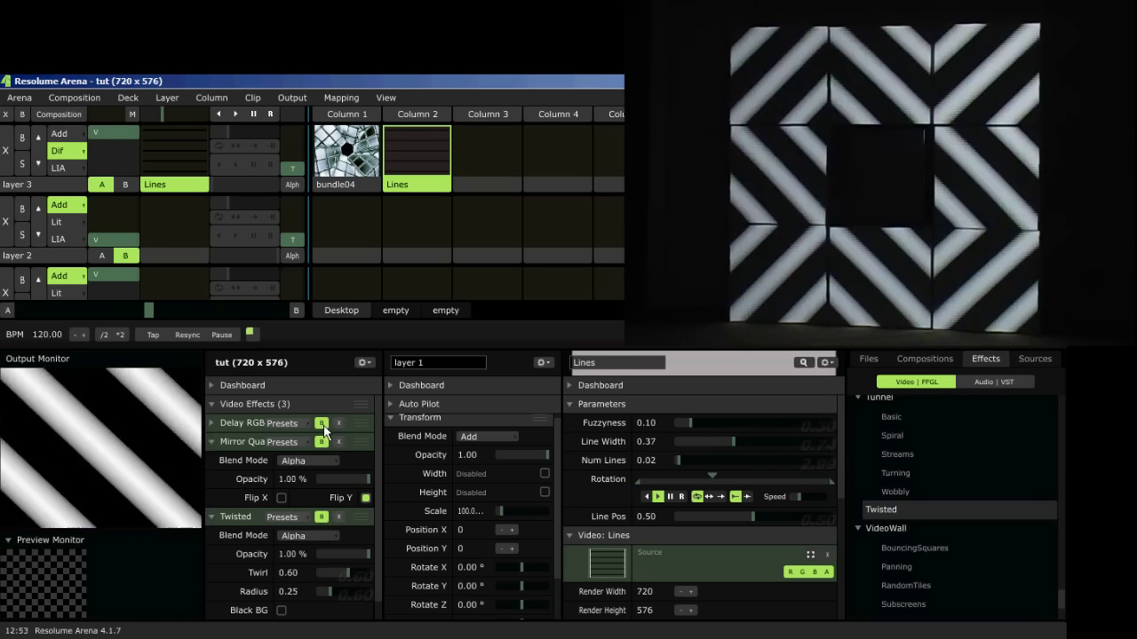
Step: Add a new Slice 3 in Advanced Output and pull its top-left corner inward
key("ctrl+shift+a")
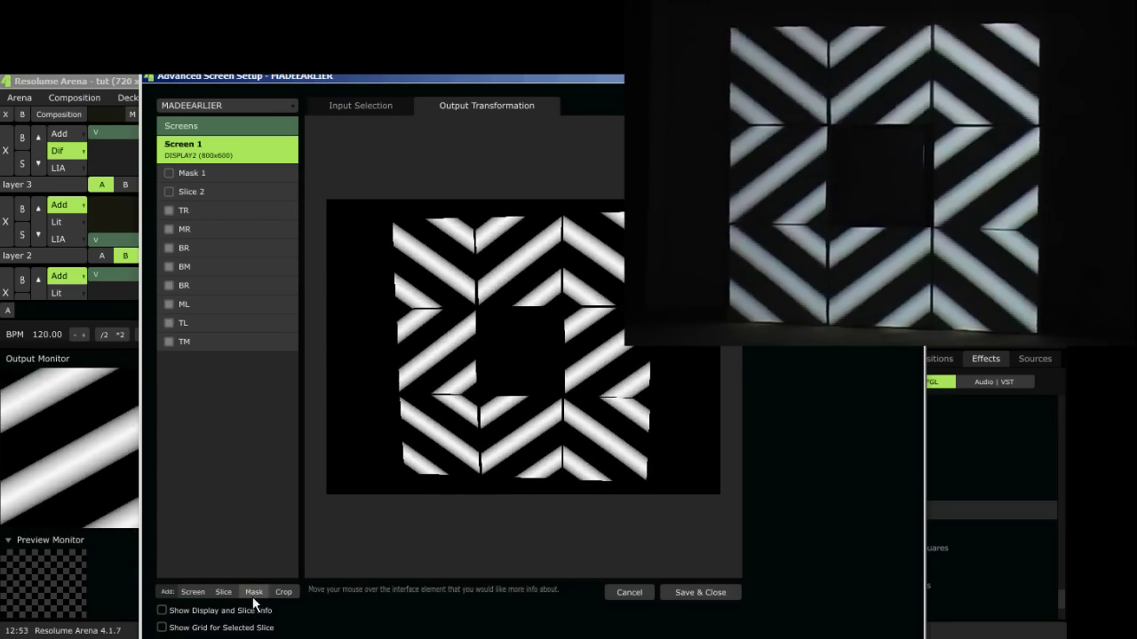
left_click(226, 593)
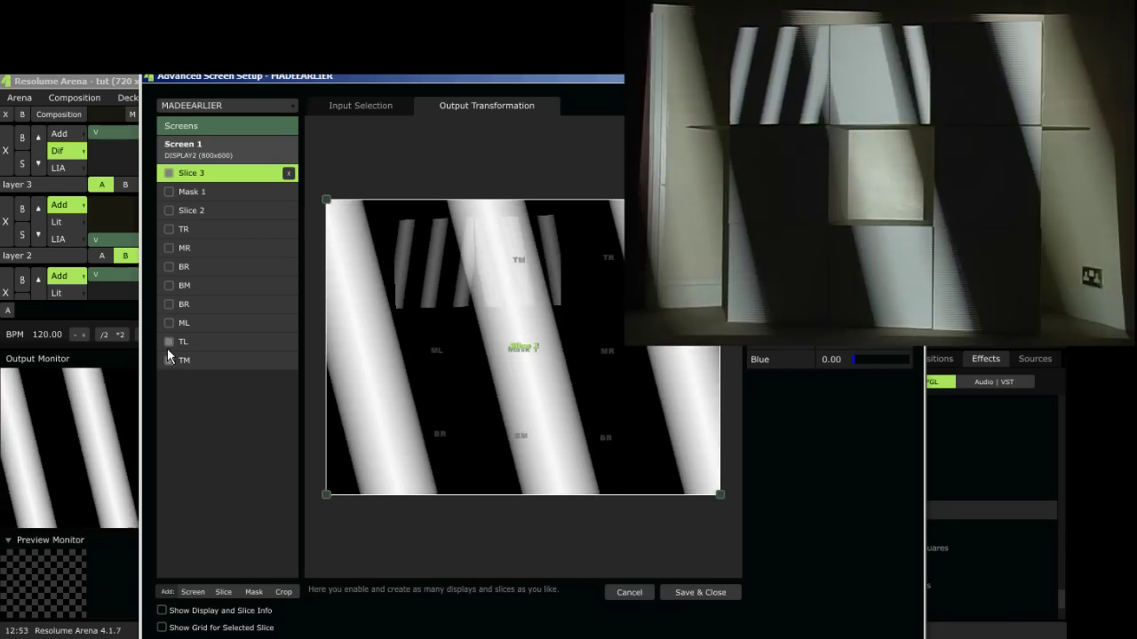
left_click_drag(327, 200, 377, 222)
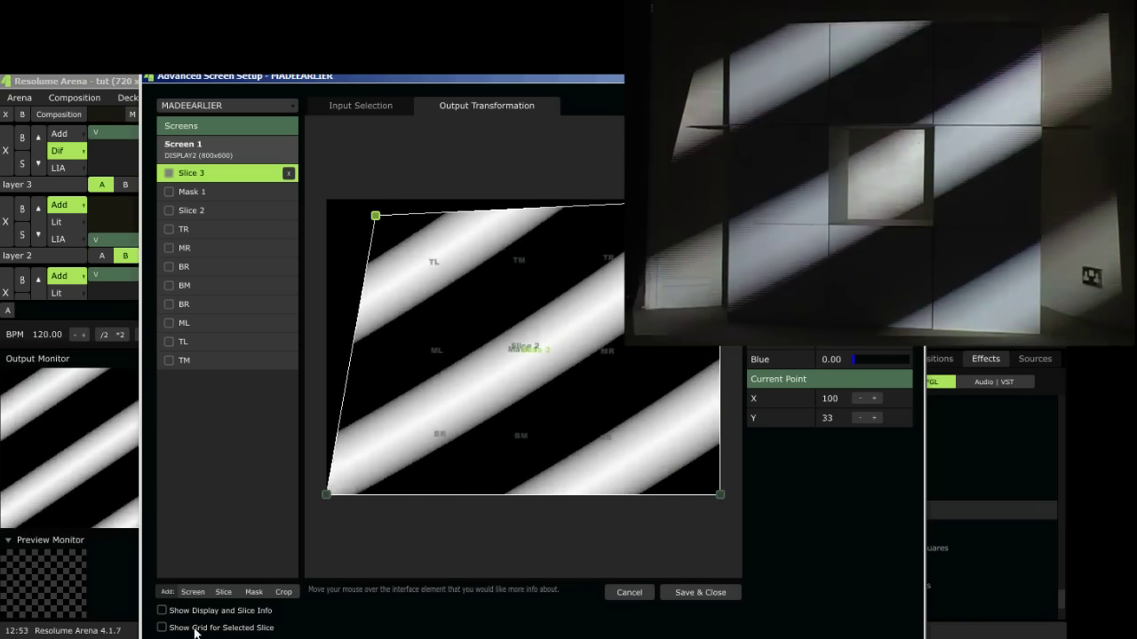
Step: Show slice labels and grid, then drag Slice 3's remaining corners onto the upper-left box edges
left_click(161, 611)
left_click(161, 628)
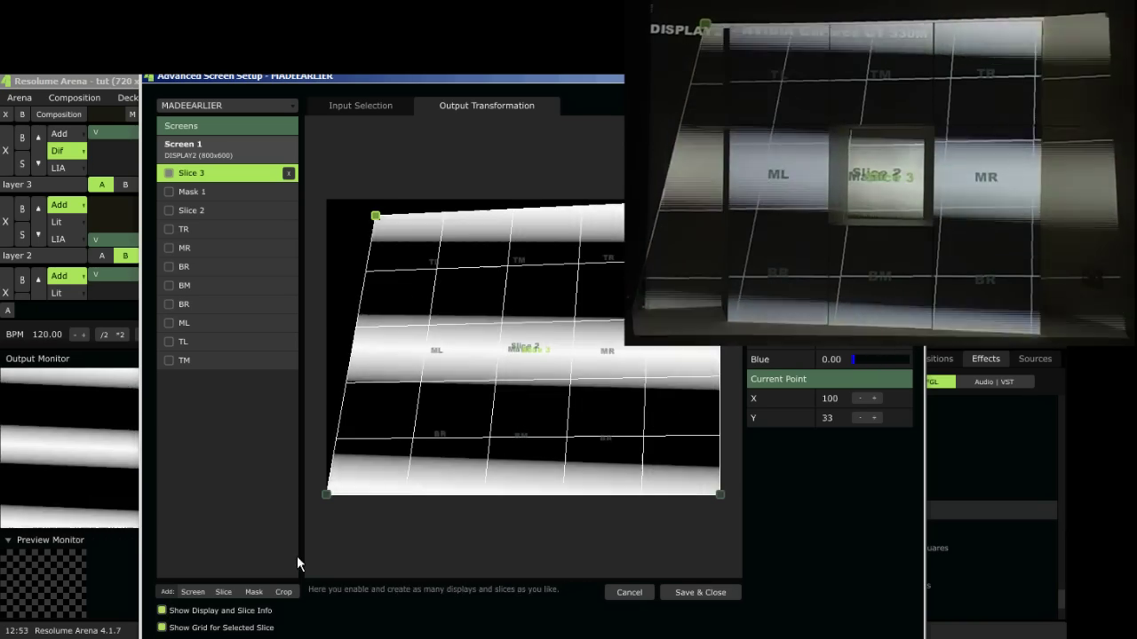
left_click_drag(326, 495, 395, 452)
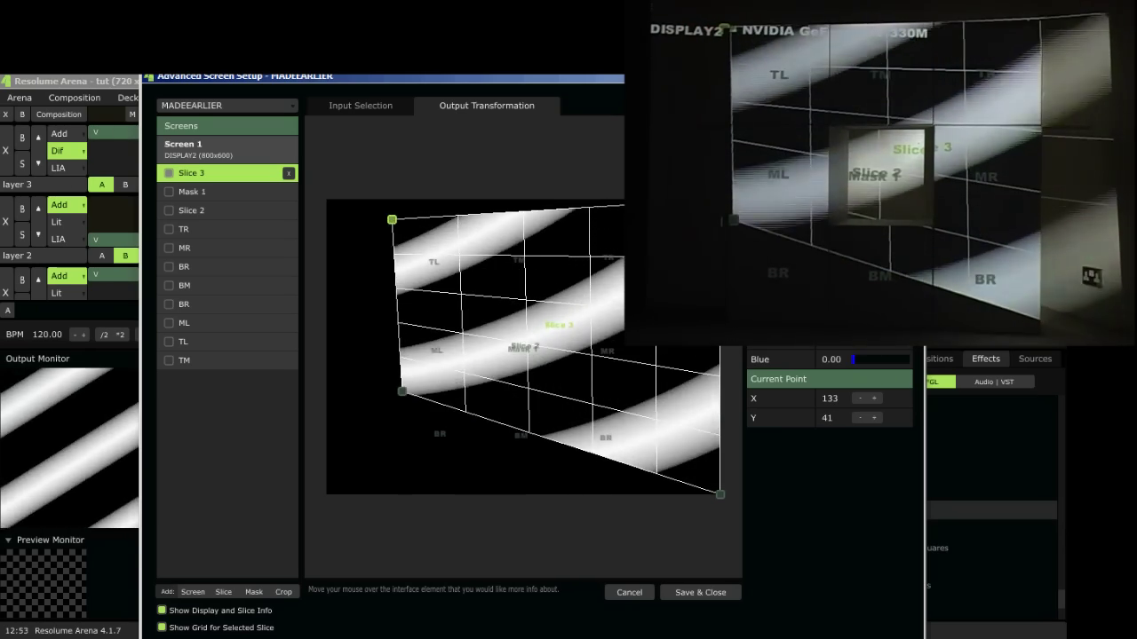
left_click_drag(640, 223, 583, 223)
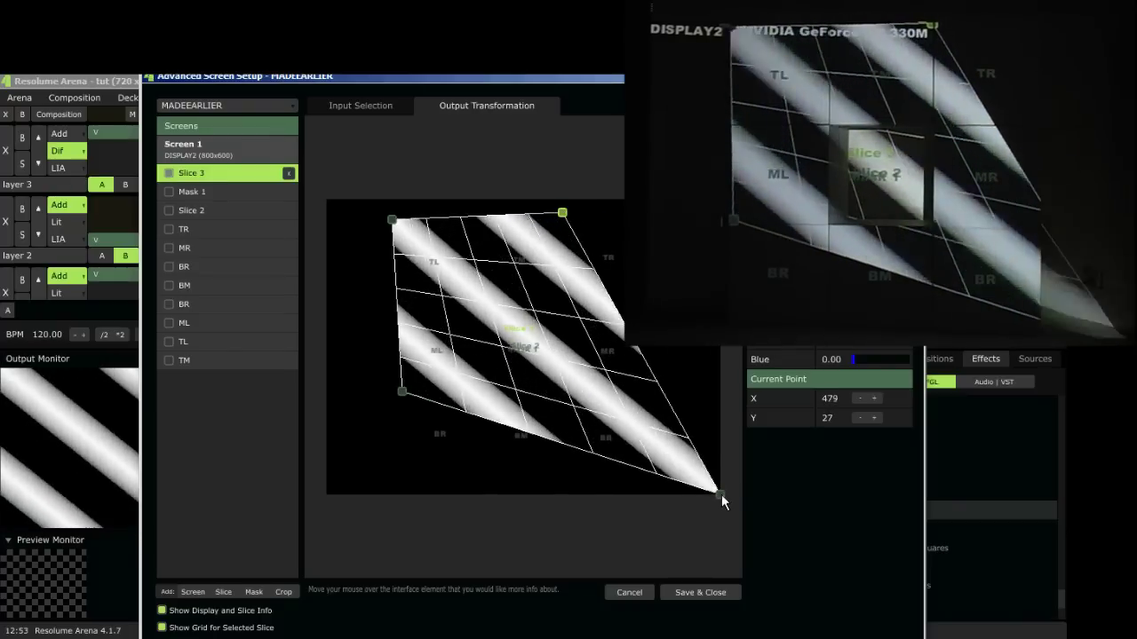
left_click_drag(721, 494, 572, 404)
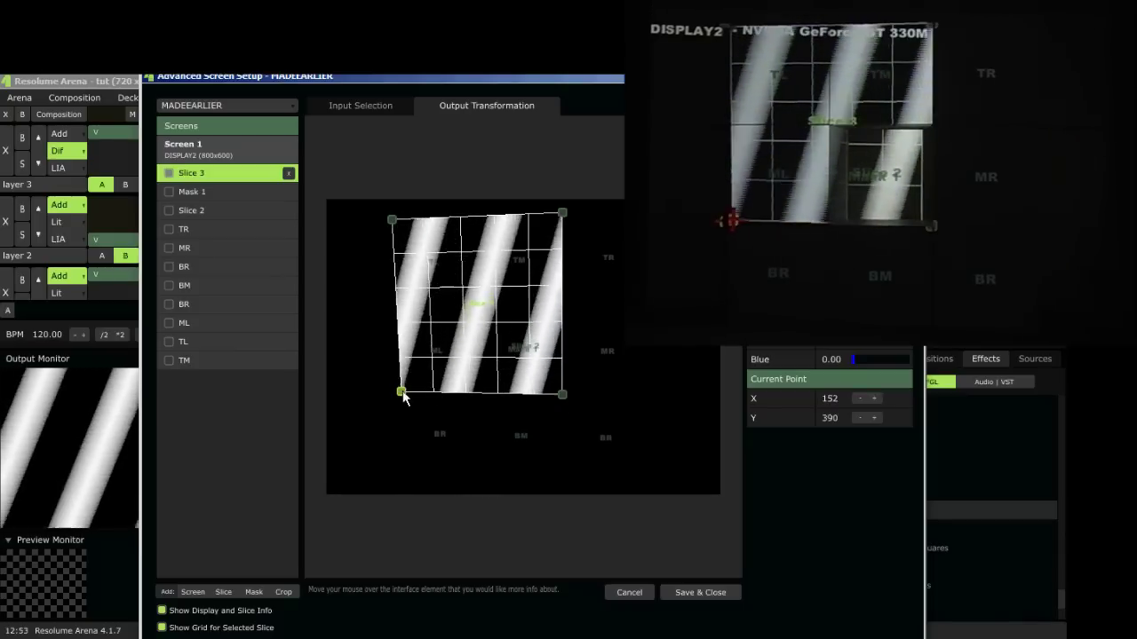
Step: Duplicate Slice 3, move the copy right and fit its corners over the upper-right quadrant
right_click(247, 176)
left_click(315, 306)
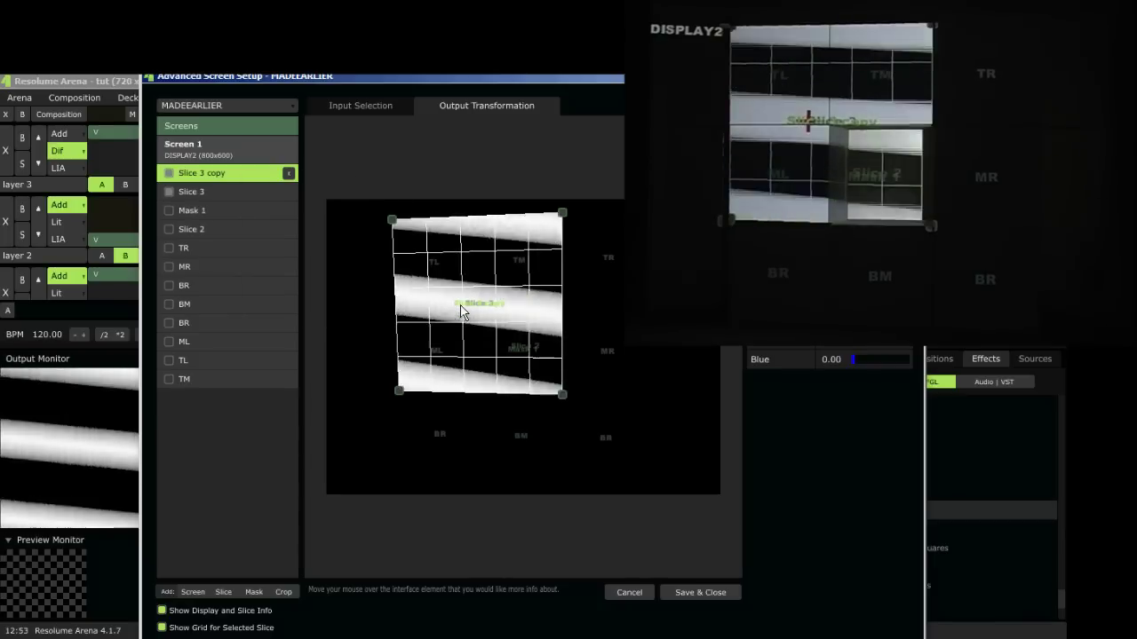
left_click_drag(469, 311, 559, 314)
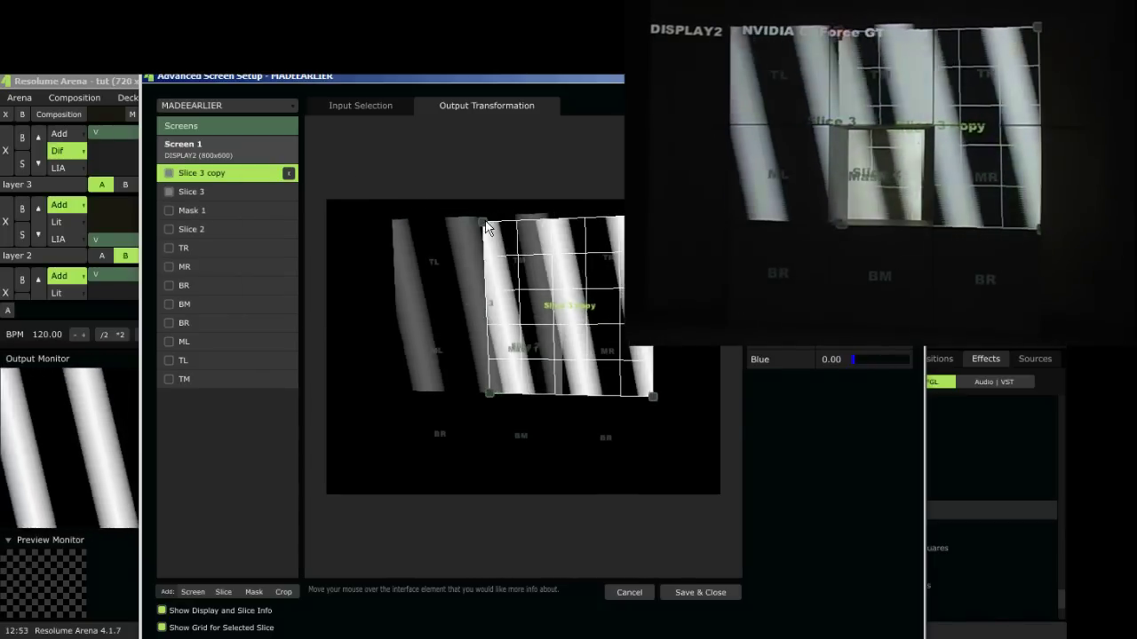
left_click_drag(482, 221, 475, 219)
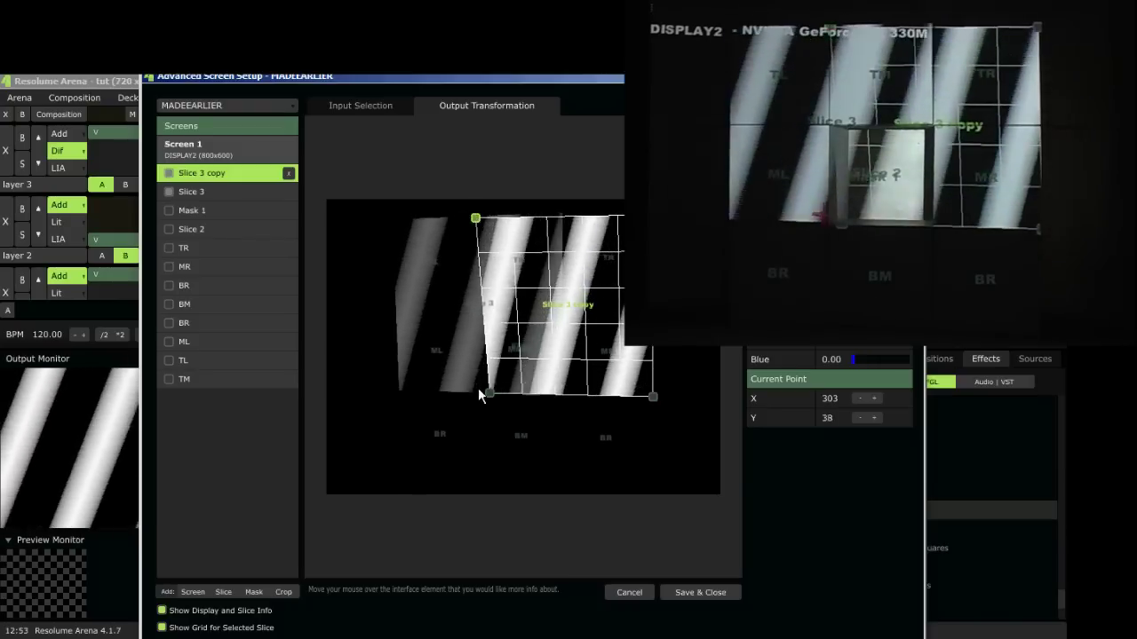
left_click(489, 393)
left_click_drag(489, 394, 486, 393)
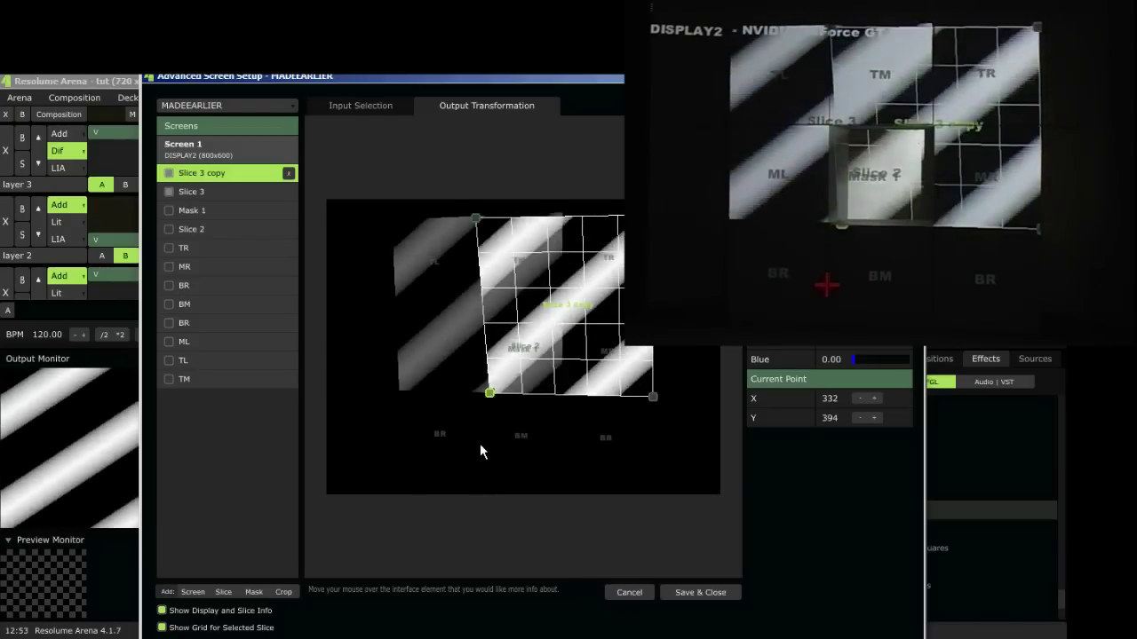
key("Left")
key("Left")
key("Left")
key("Left")
key("Left")
key("Left")
key("Left")
key("Left")
key("Left")
key("Left")
key("Left")
key("Left")
key("Left")
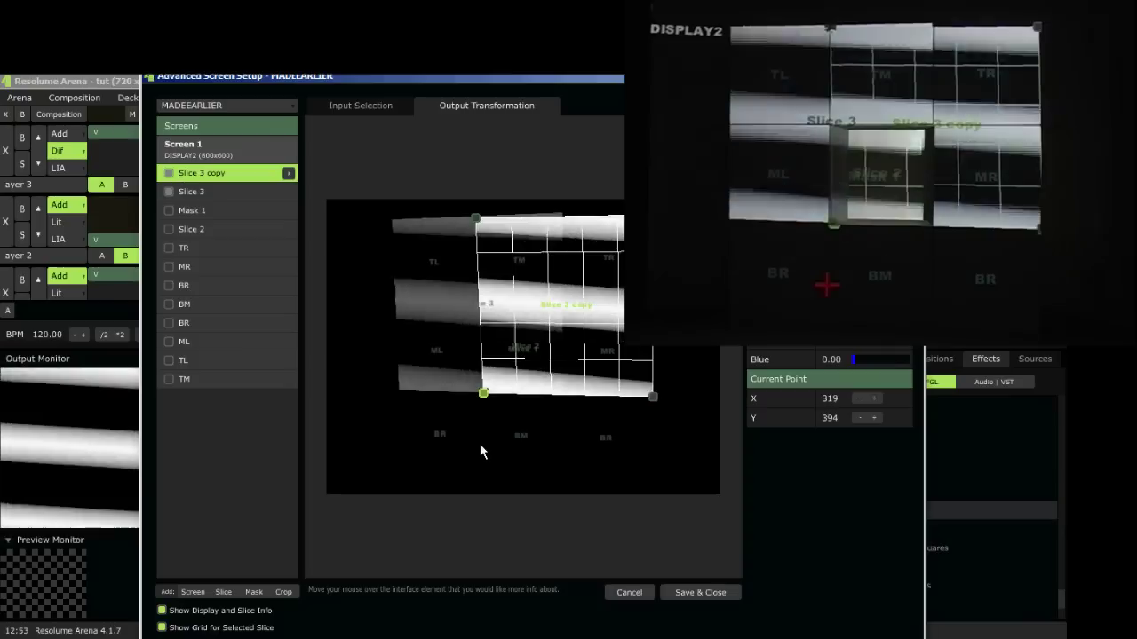
key("Left")
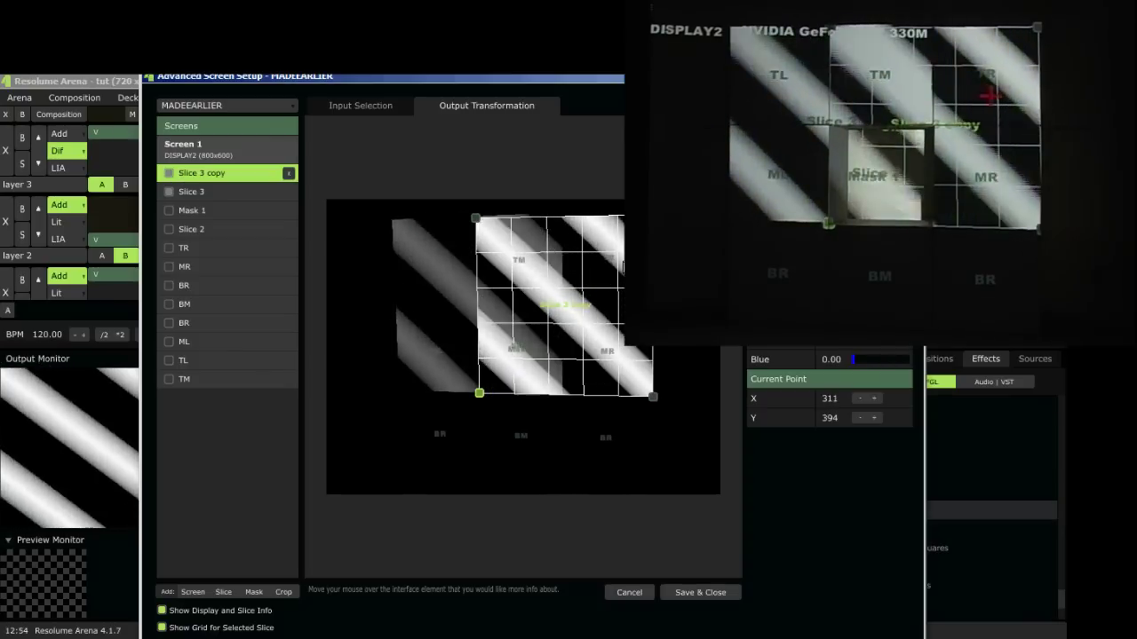
left_click(656, 211)
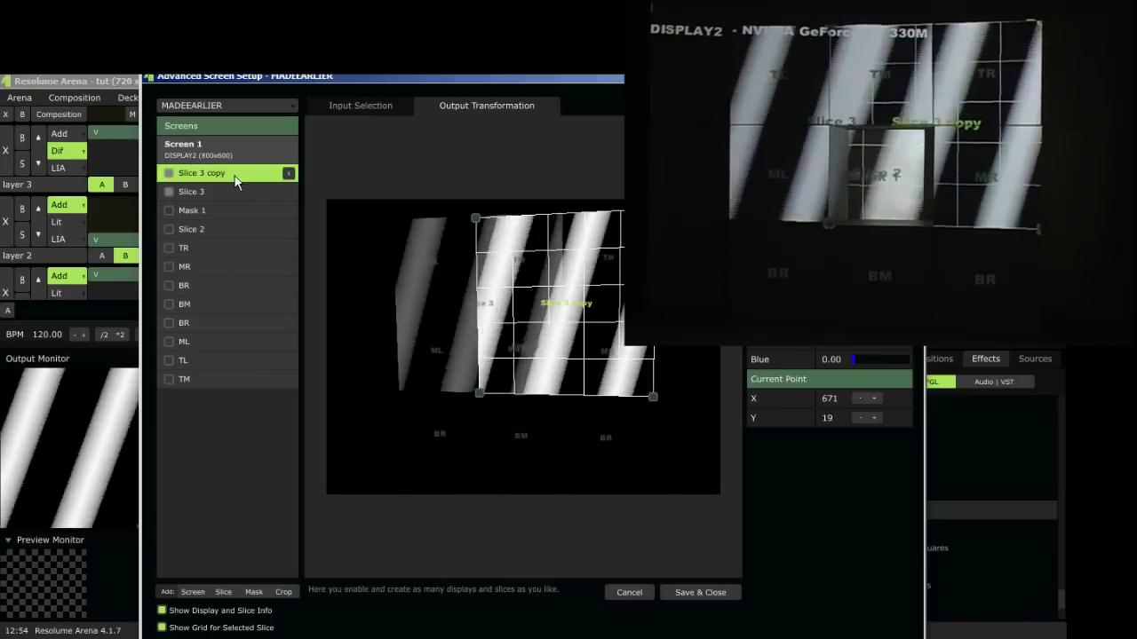
Step: Duplicate Slice 3 copy, move it down and fit it over the lower-right boxes
right_click(232, 175)
left_click(271, 307)
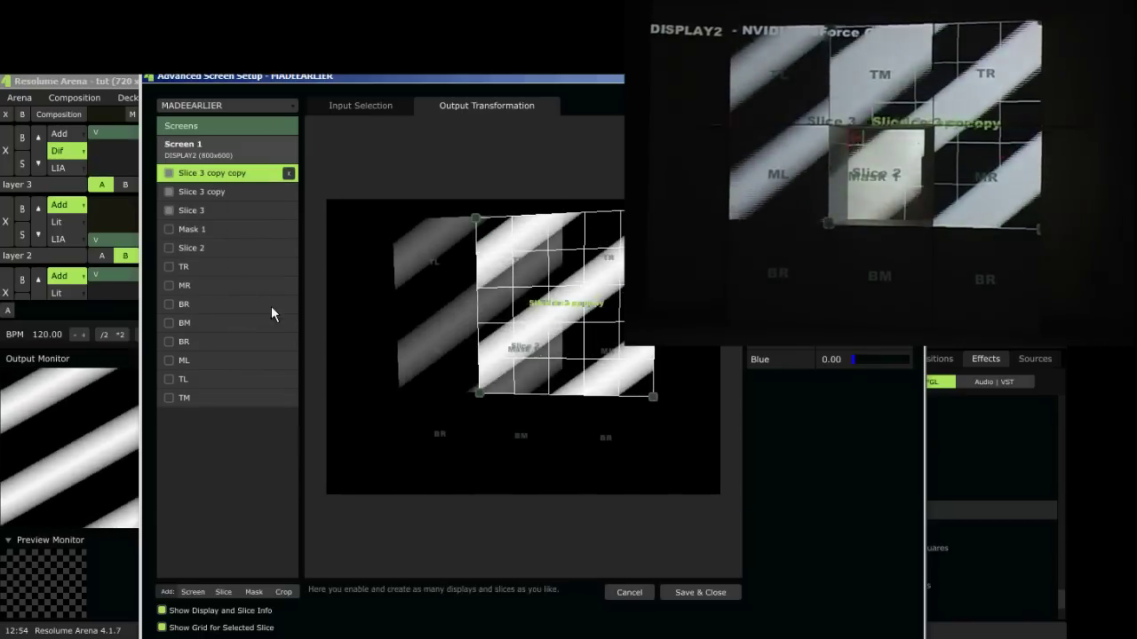
left_click_drag(594, 320, 584, 451)
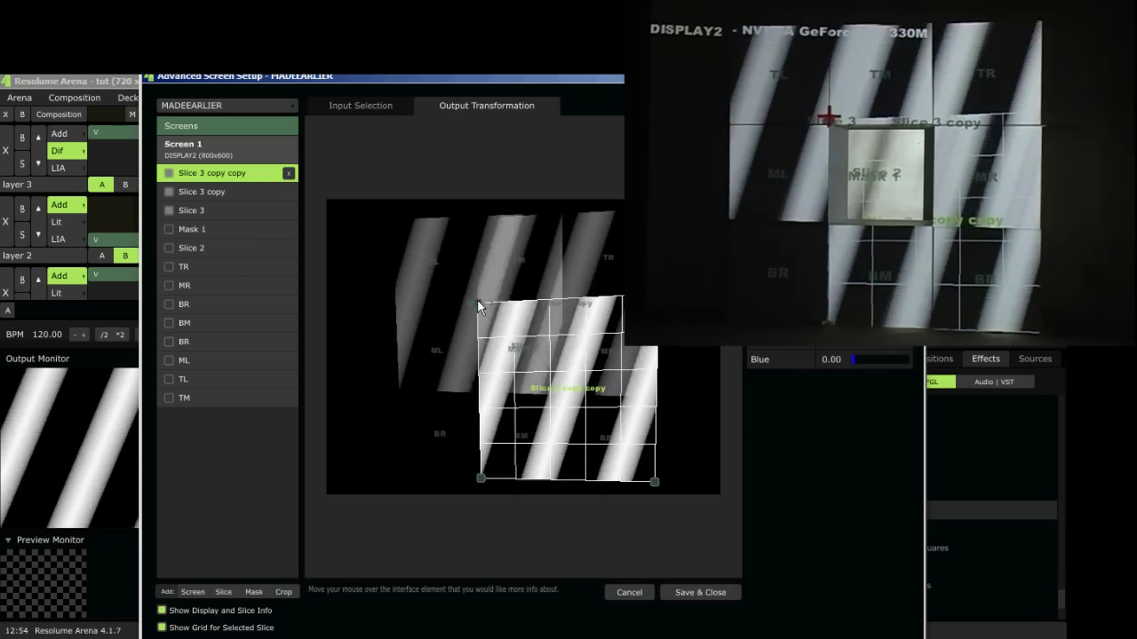
left_click(477, 301)
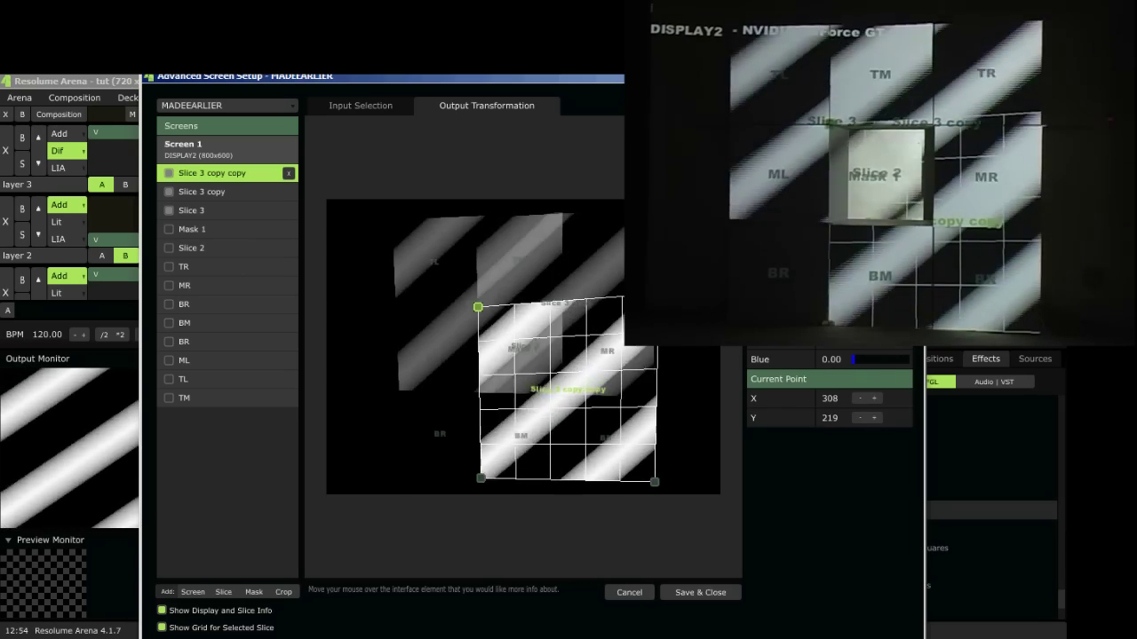
left_click_drag(664, 294, 655, 306)
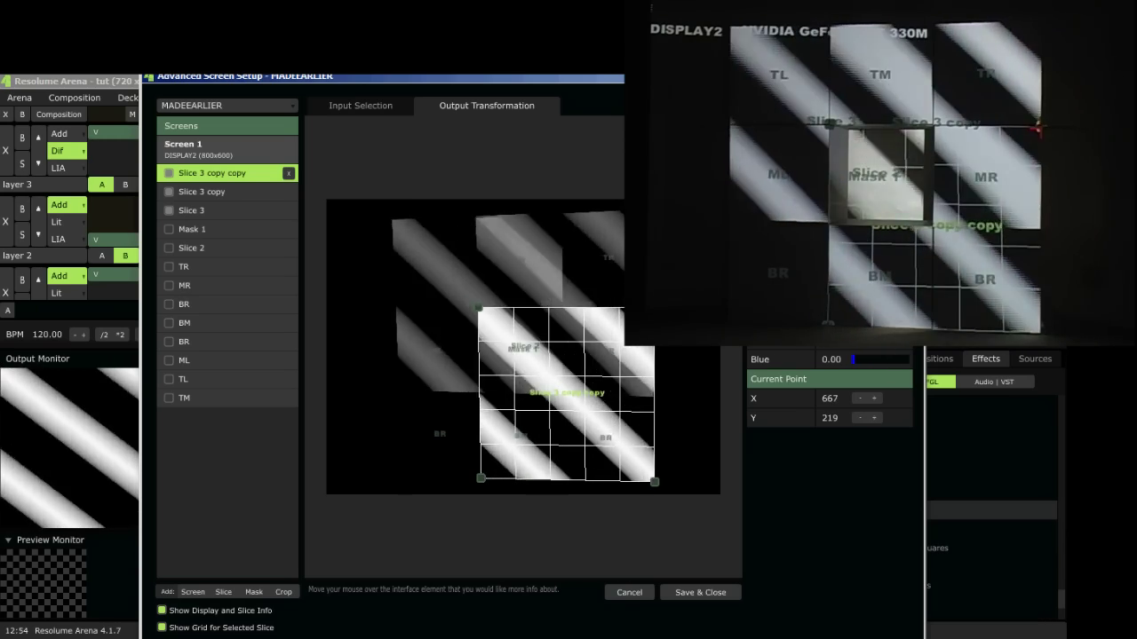
left_click_drag(653, 481, 648, 486)
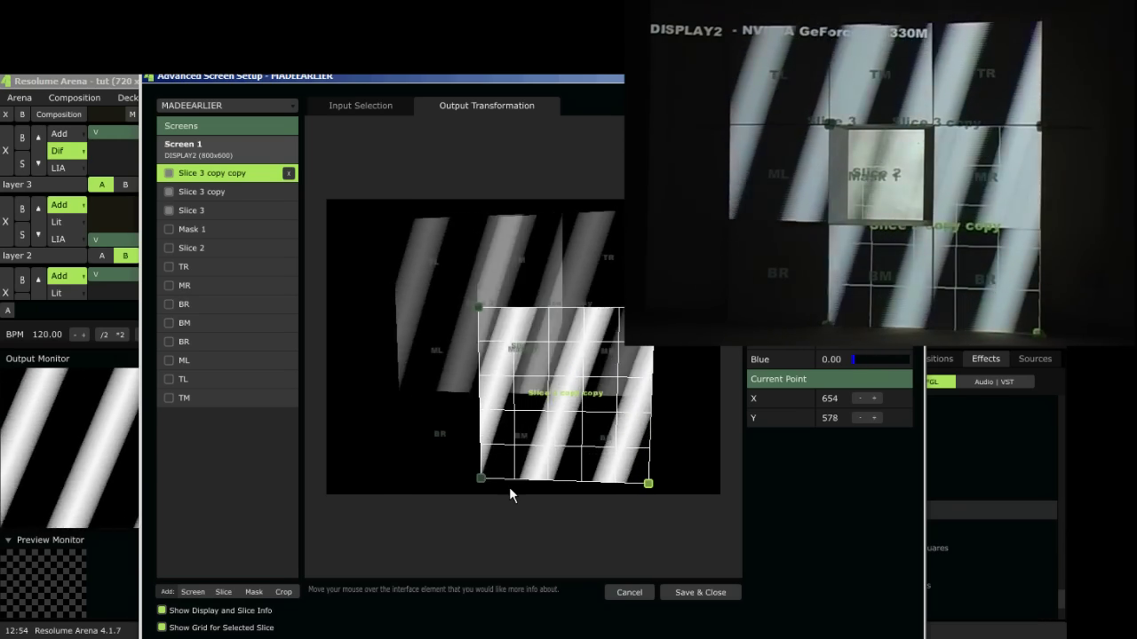
left_click(483, 480)
left_click_drag(485, 480, 481, 480)
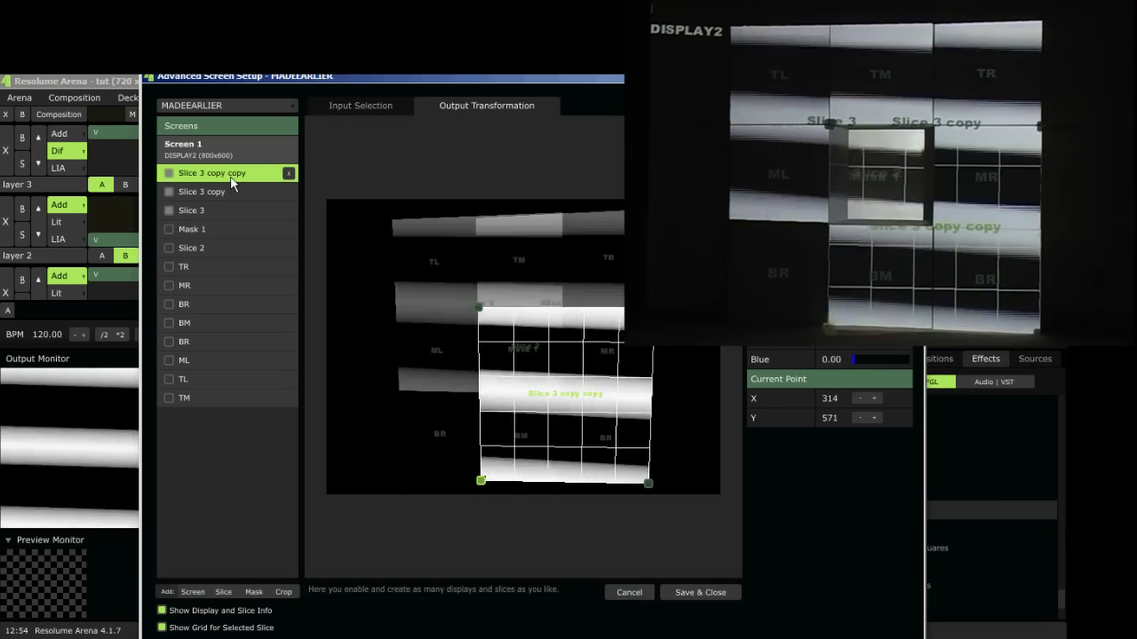
Step: Duplicate Slice 3 copy copy, shift it left and fit its corners, bottom-left at X 157, Y 560
right_click(230, 176)
left_click(296, 314)
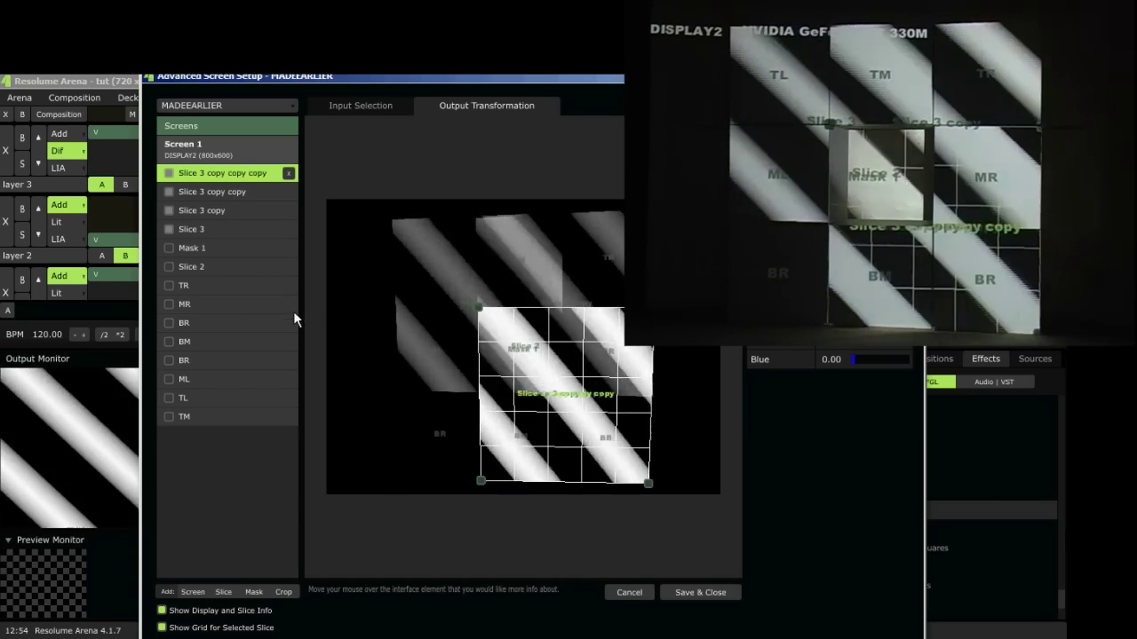
left_click_drag(575, 357, 499, 356)
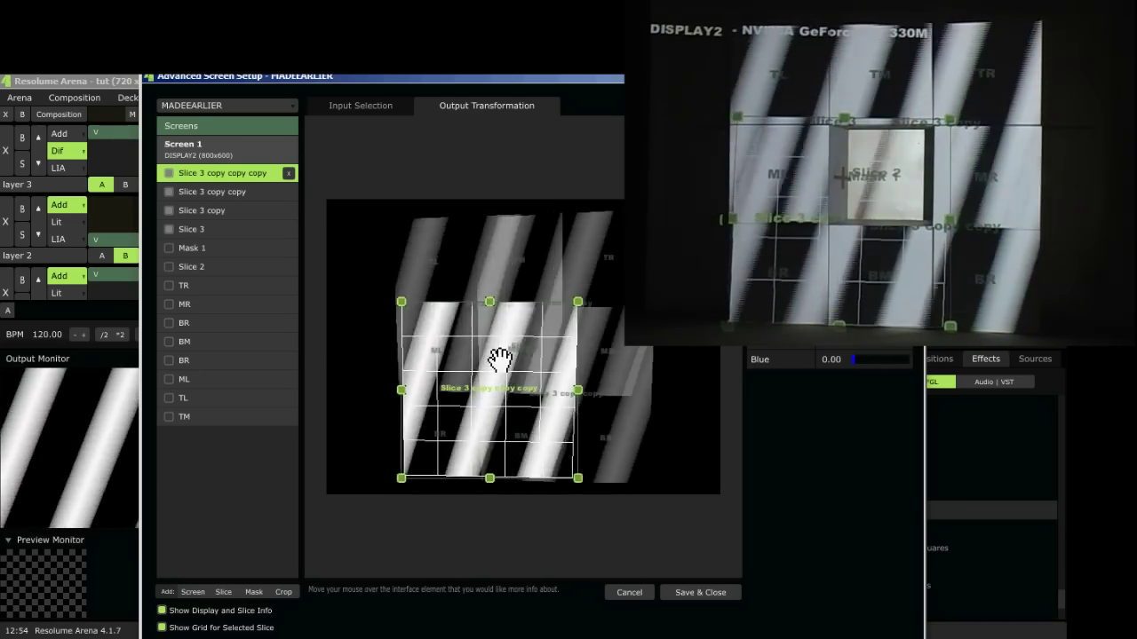
left_click_drag(401, 307, 396, 311)
left_click_drag(575, 311, 565, 311)
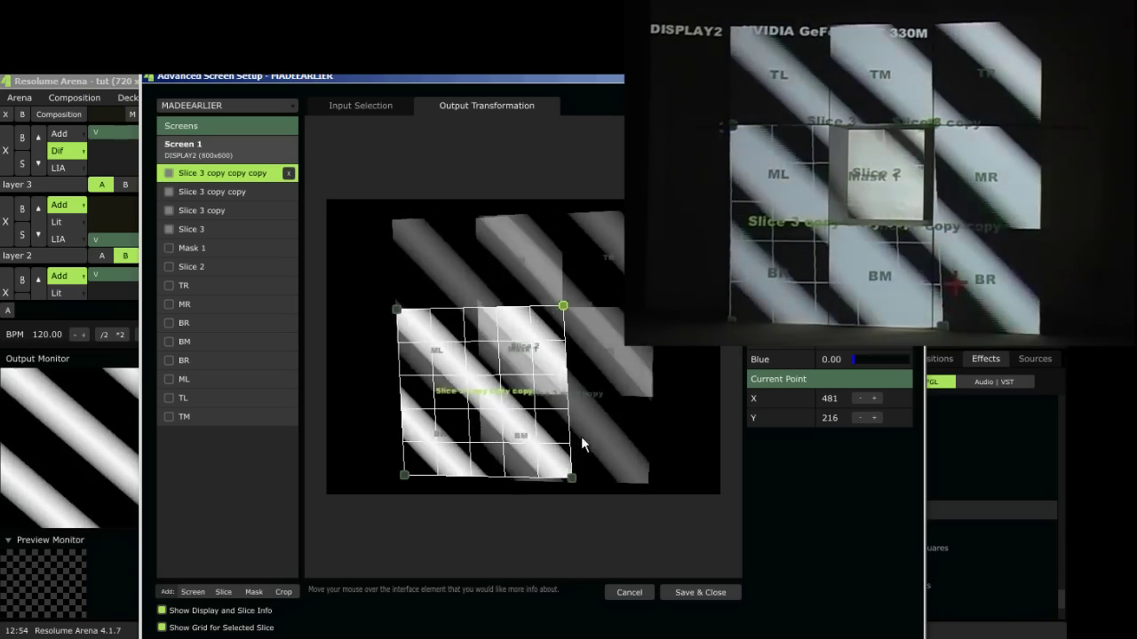
left_click_drag(571, 478, 562, 482)
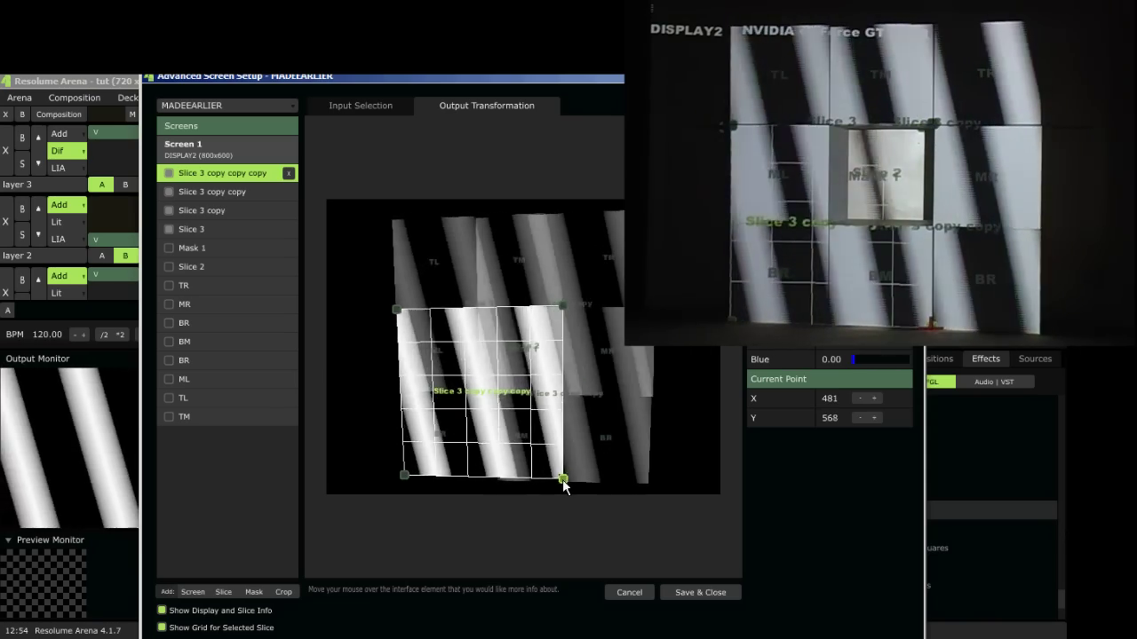
left_click(402, 476)
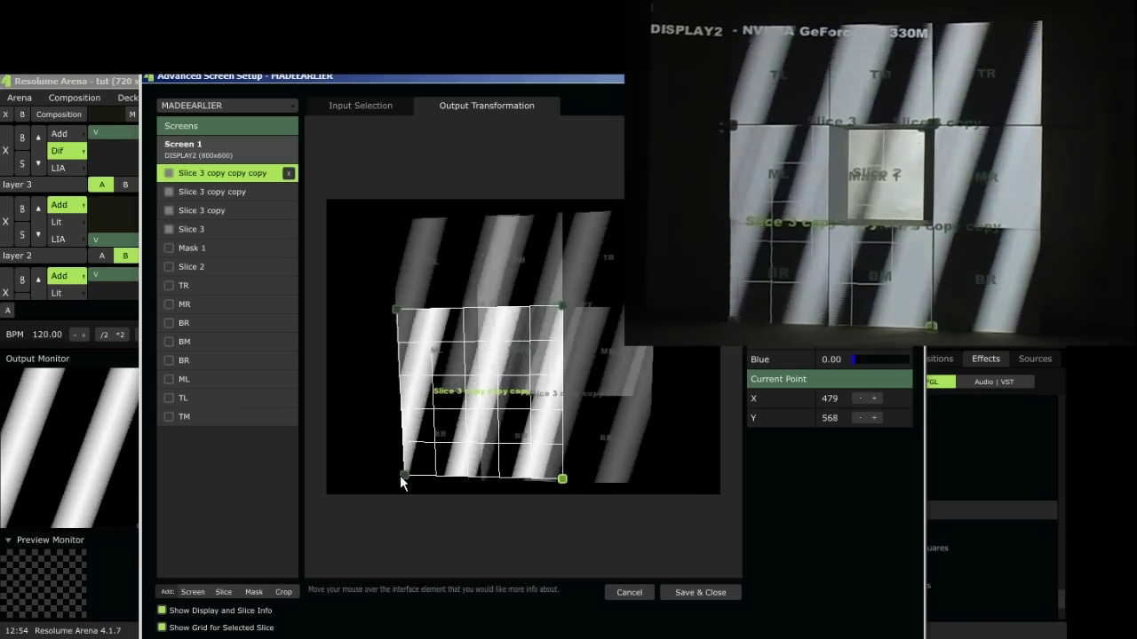
left_click_drag(405, 476, 406, 477)
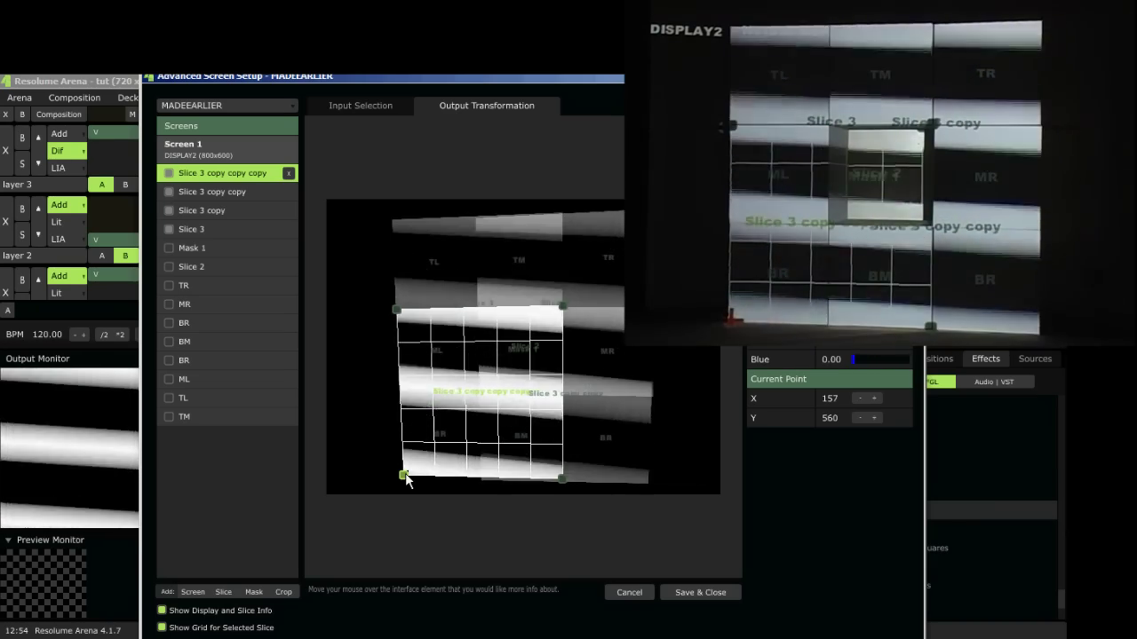
Step: Flip the lower-left slice horizontally with Flip X and review Slice 3 copy's flip options
right_click(435, 454)
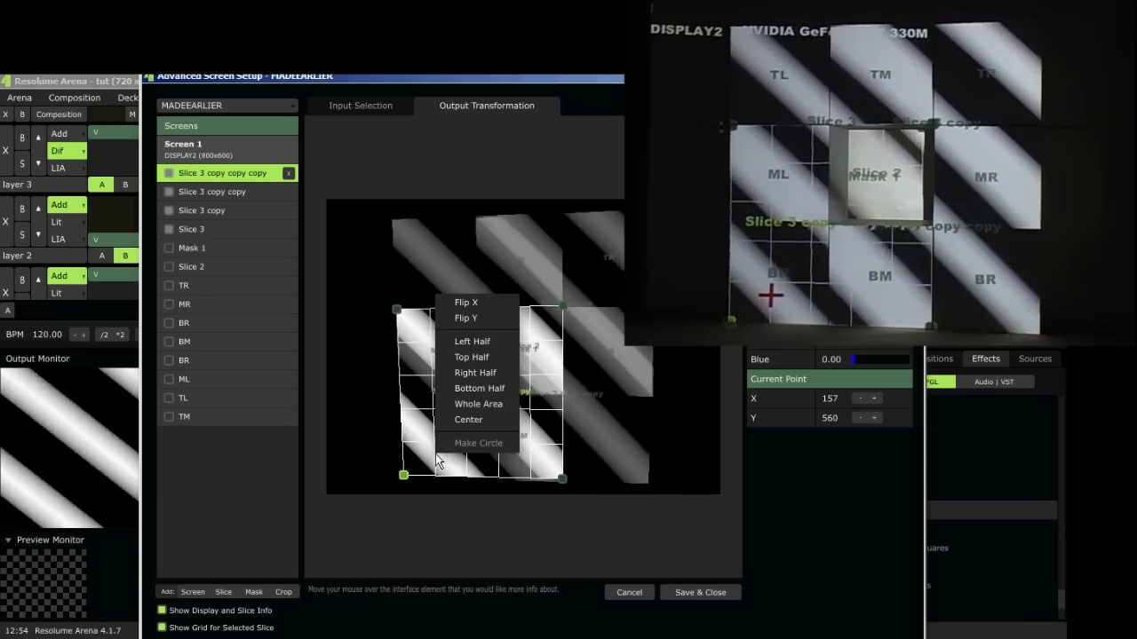
left_click(481, 304)
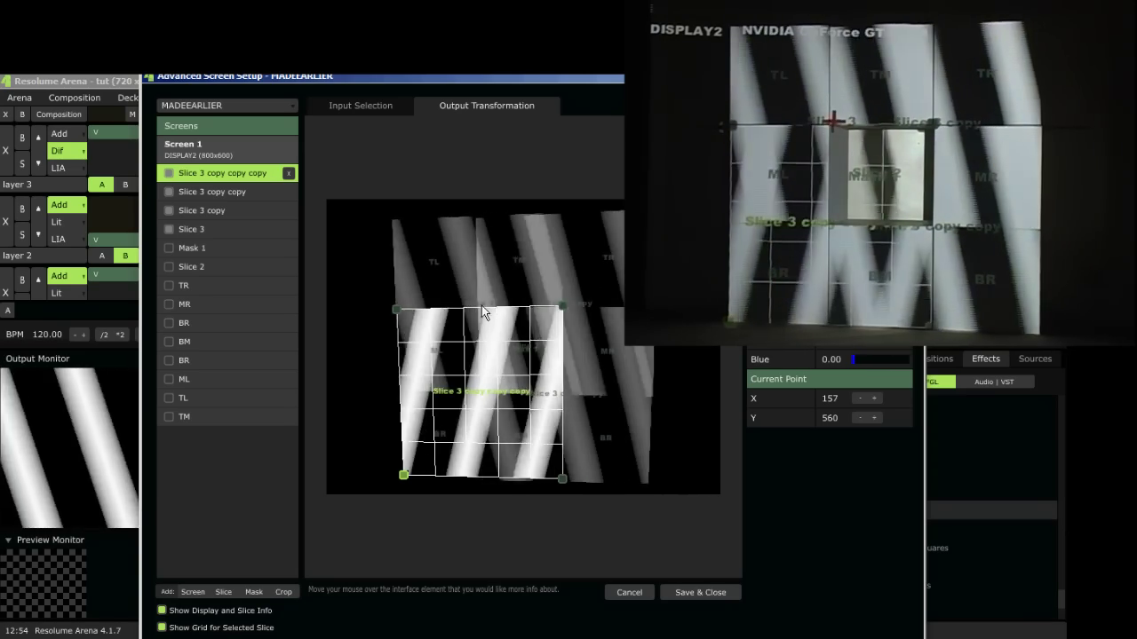
right_click(540, 407)
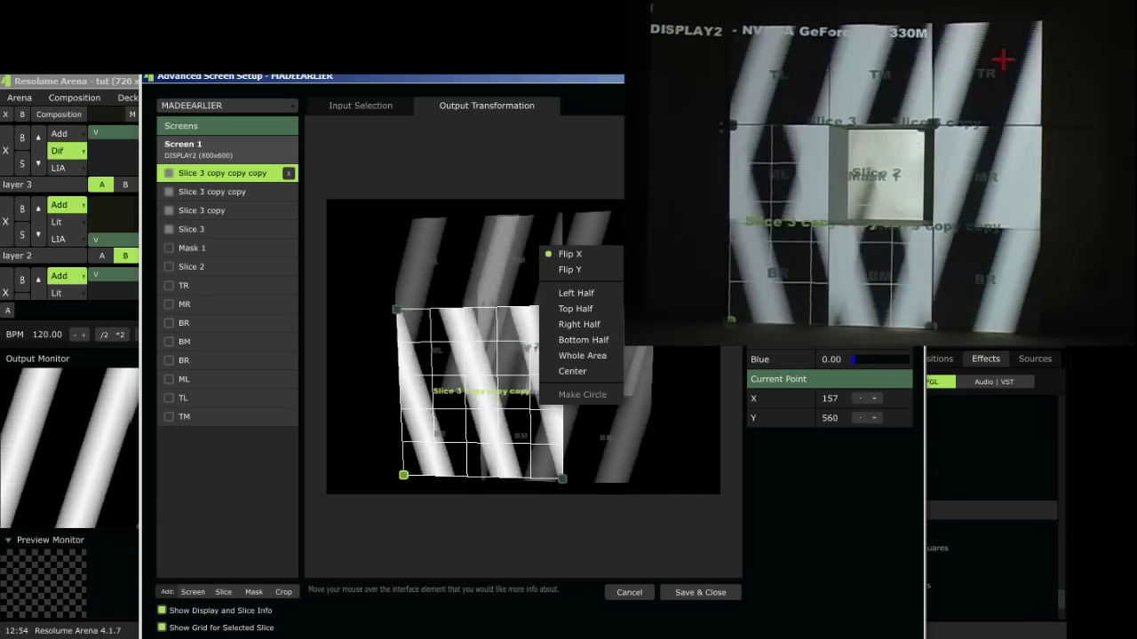
left_click(616, 253)
left_click(202, 210)
right_click(562, 406)
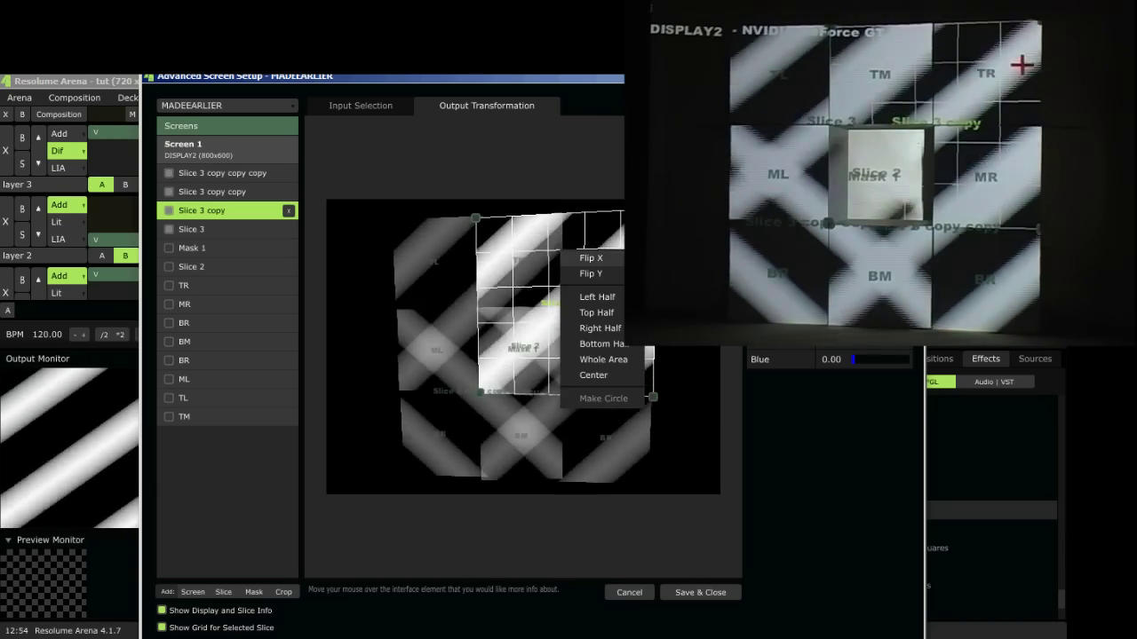
key("Escape")
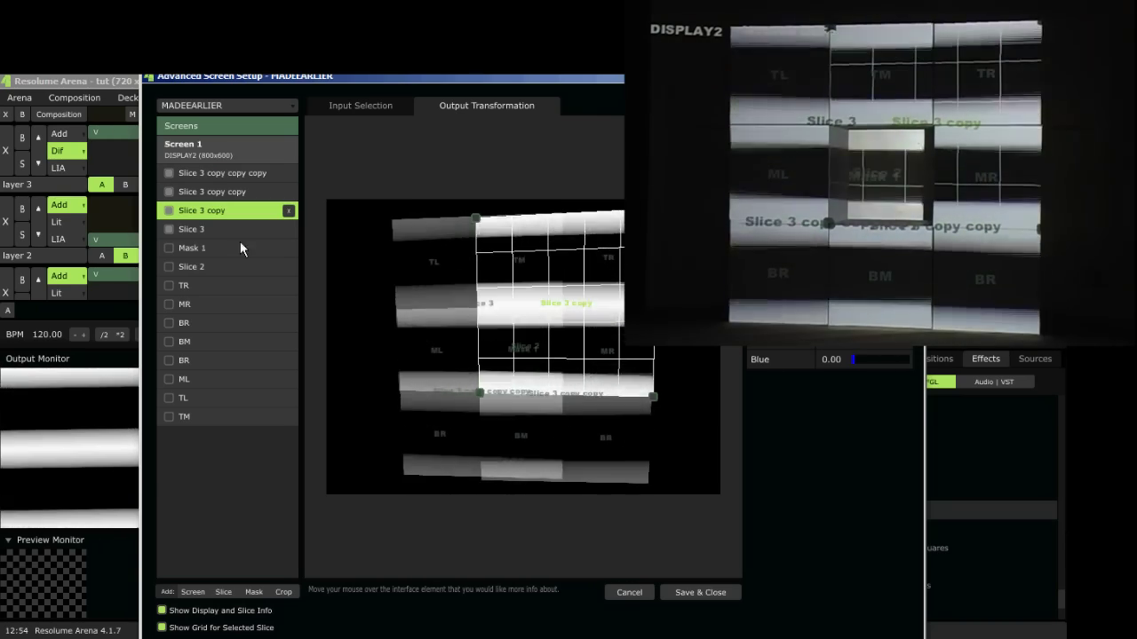
Step: Hide slice labels and grid, move Mask 1 to the top of the slice list, and save
left_click(162, 611)
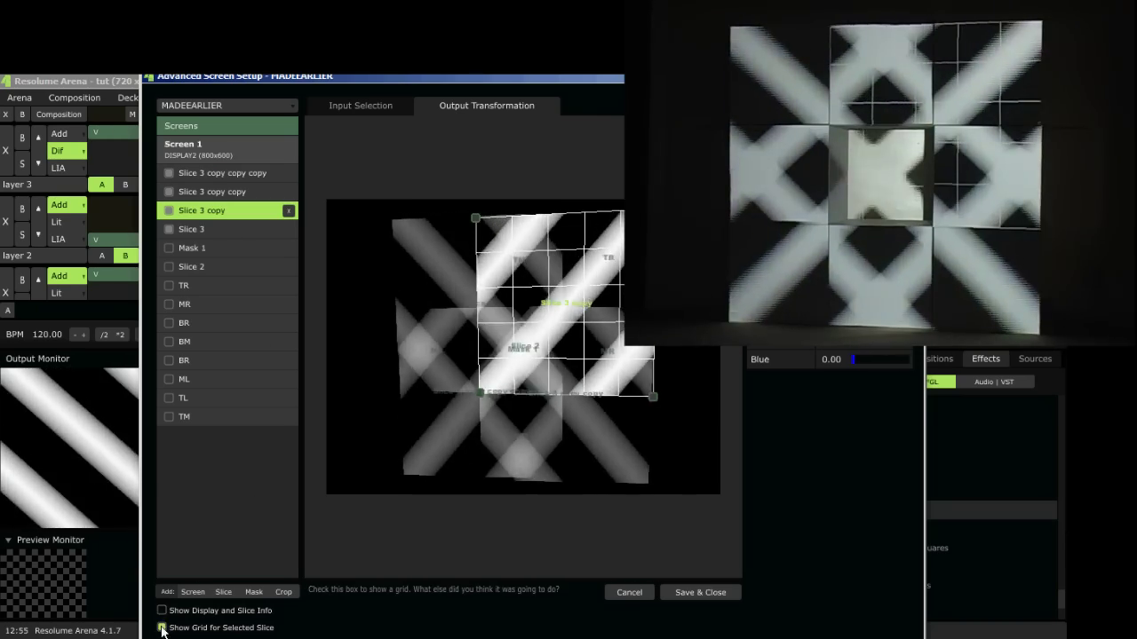
left_click(161, 628)
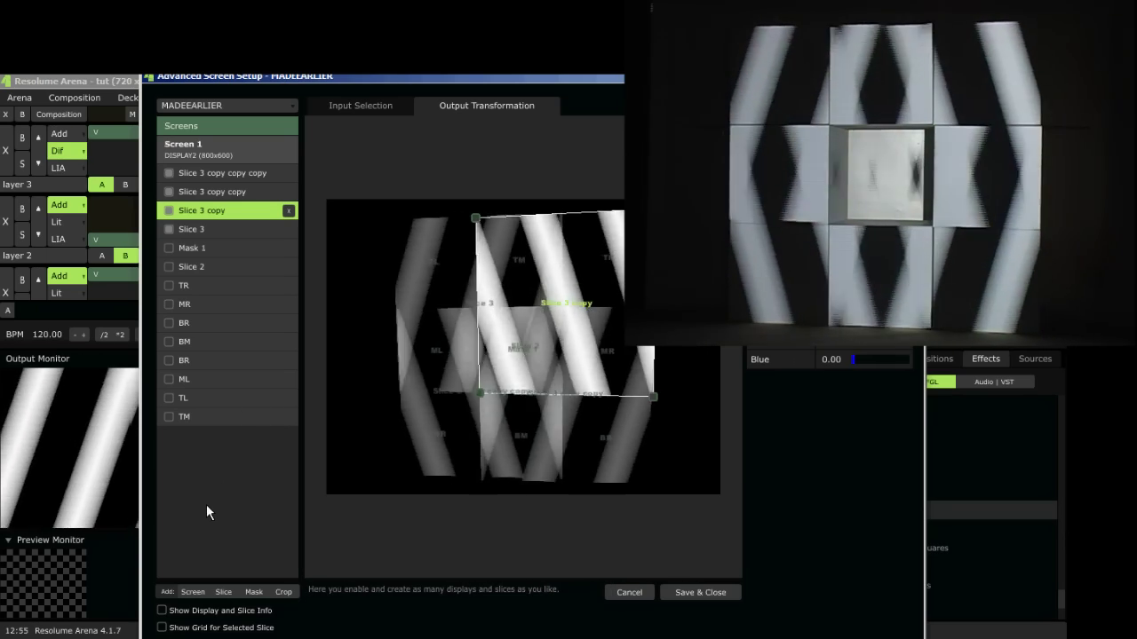
left_click(193, 250)
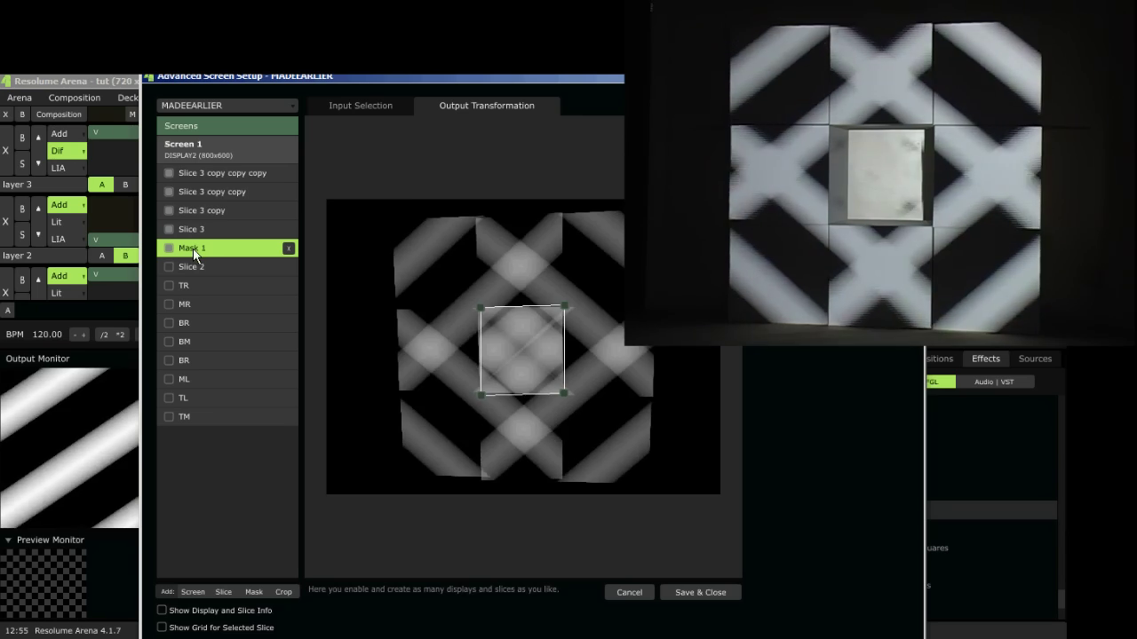
left_click_drag(194, 254, 202, 168)
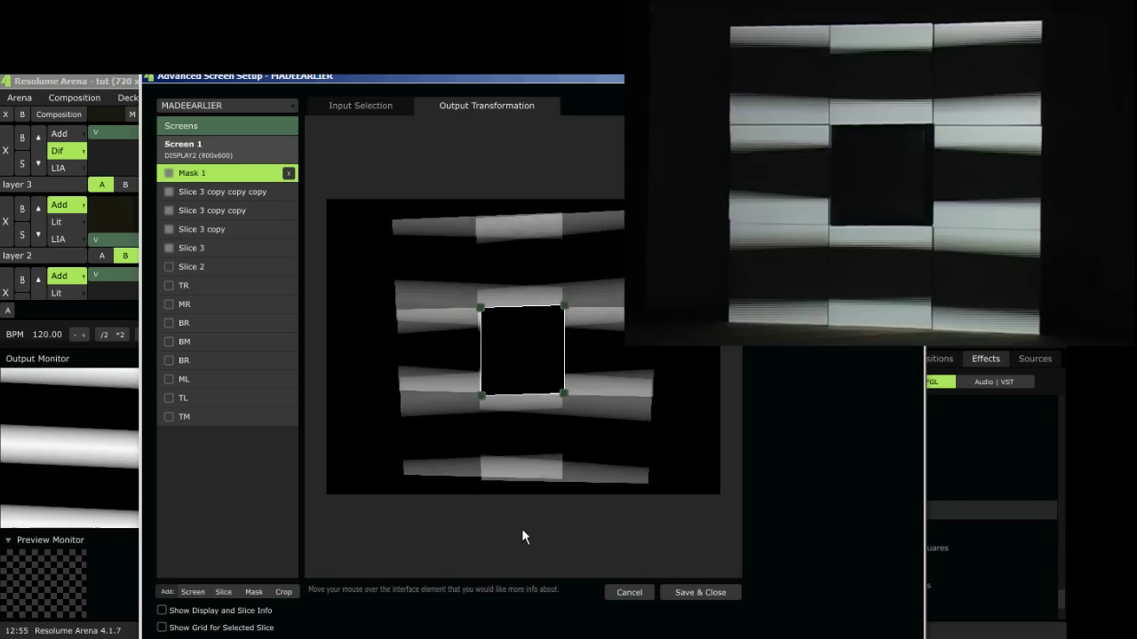
left_click(700, 590)
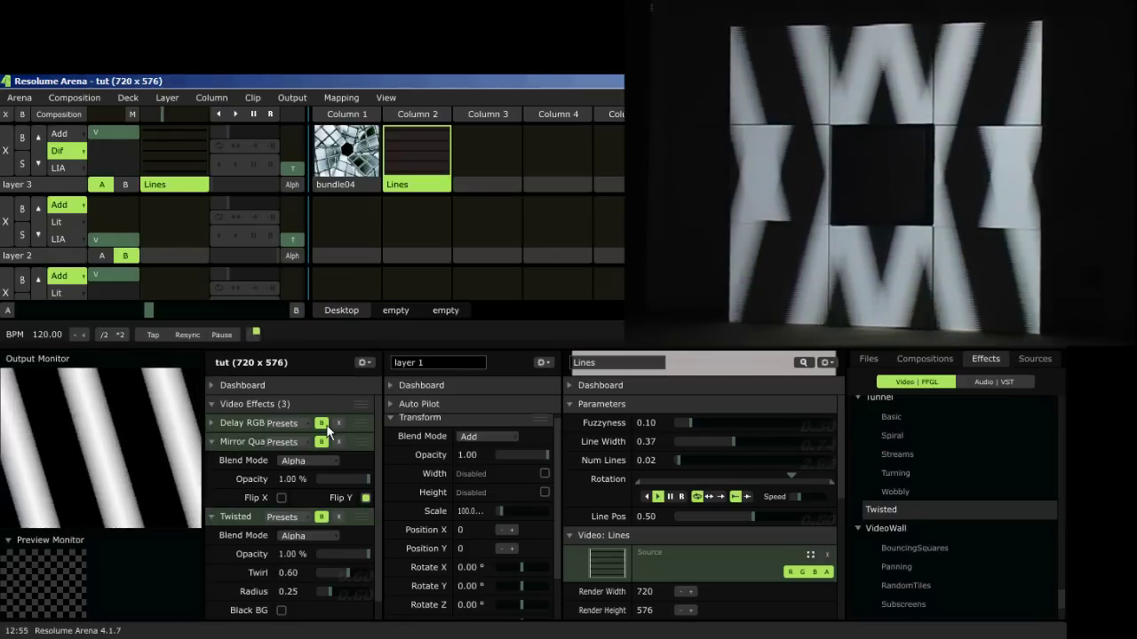
Step: Un-bypass the Delay RGB, Mirror Quad and Twisted composition effects
left_click(323, 424)
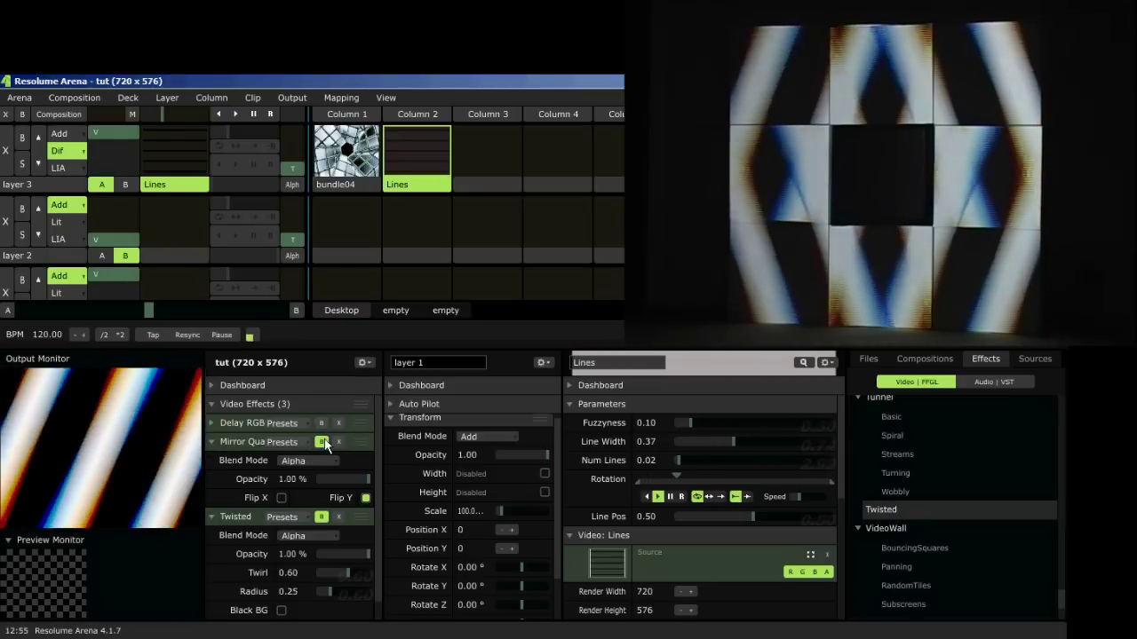
left_click(322, 441)
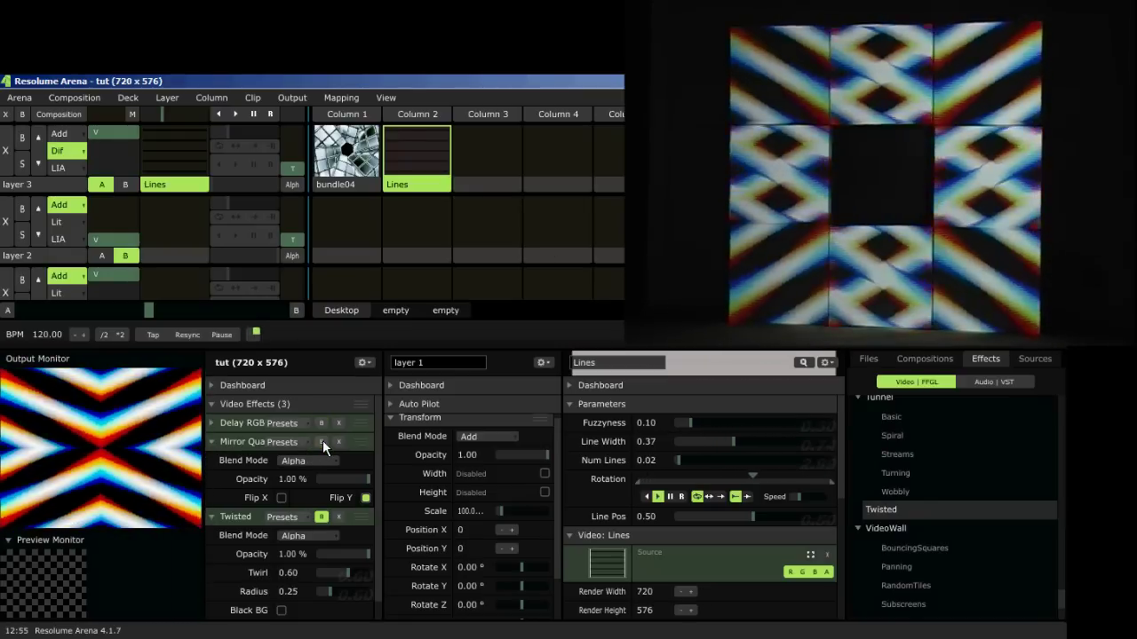
left_click(322, 517)
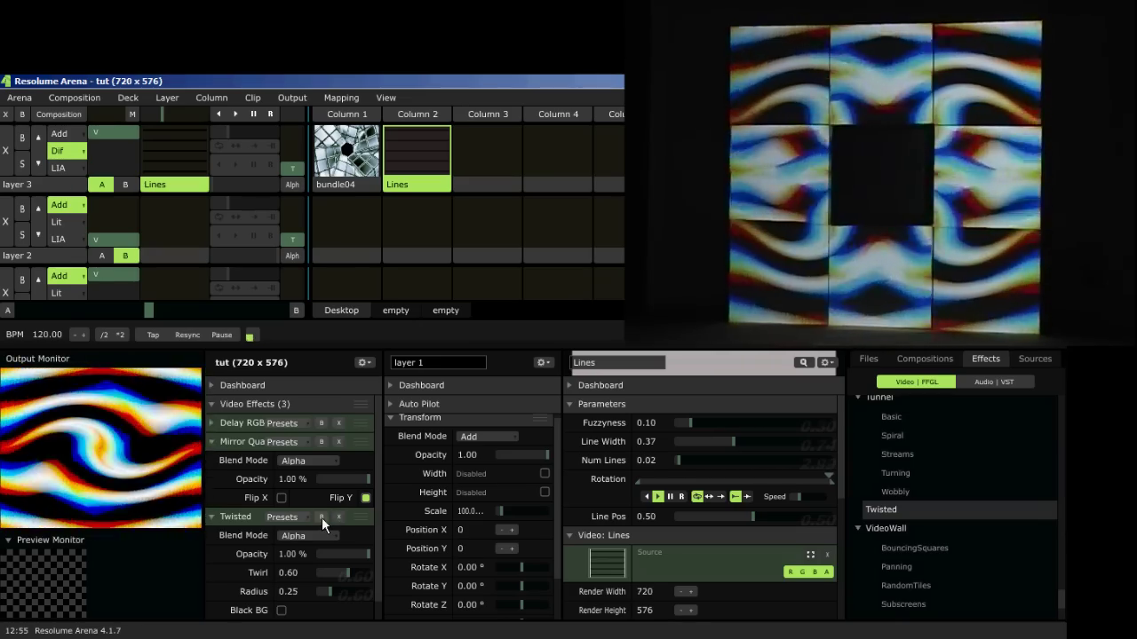
Step: Set Twisted to Twirl 0.80 and Radius 0.65, and switch Mirror Quad from Flip Y to Flip X
mouse_move(351, 573)
left_mouse_down()
mouse_move(327, 571)
mouse_move(325, 589)
mouse_move(352, 593)
left_mouse_up()
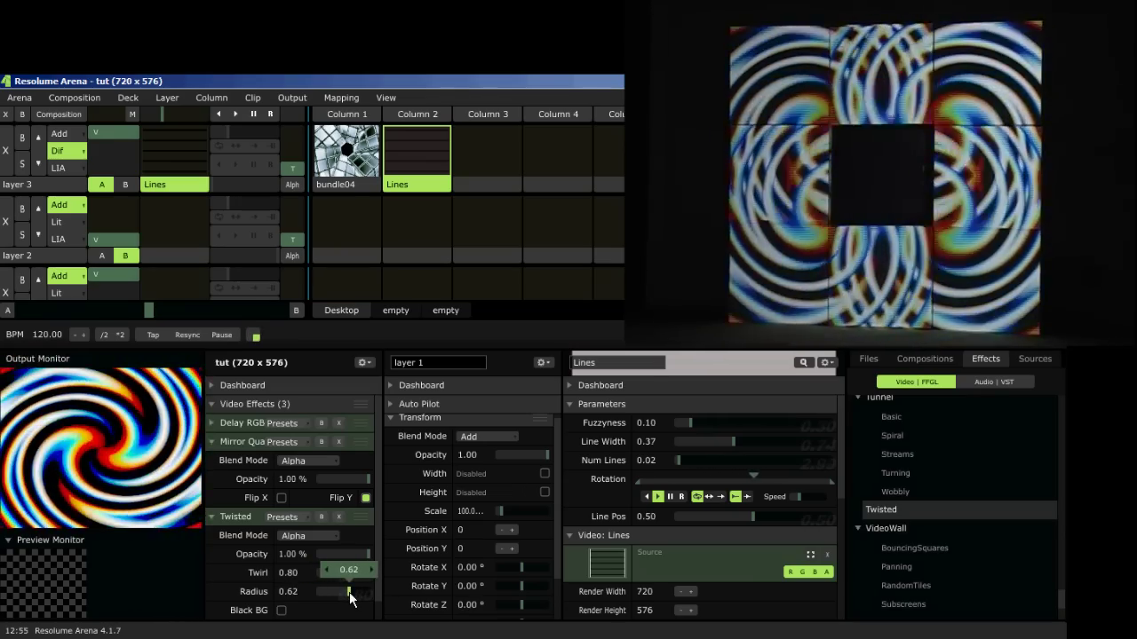
left_click(211, 384)
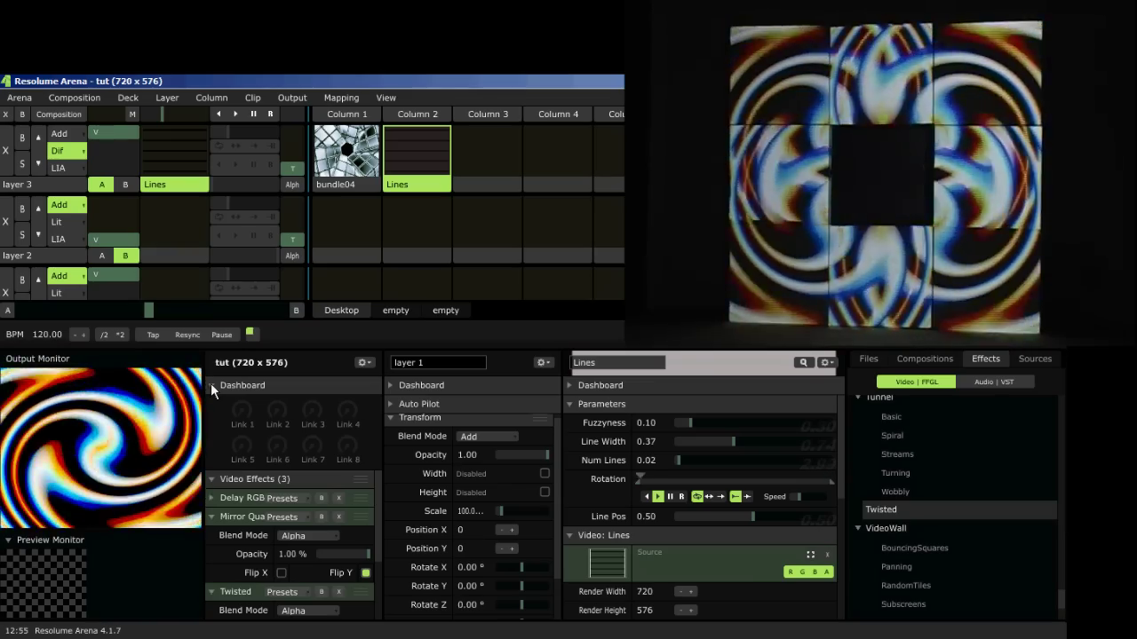
left_click(211, 384)
mouse_move(351, 592)
left_mouse_down()
mouse_move(329, 593)
mouse_move(365, 576)
left_mouse_up()
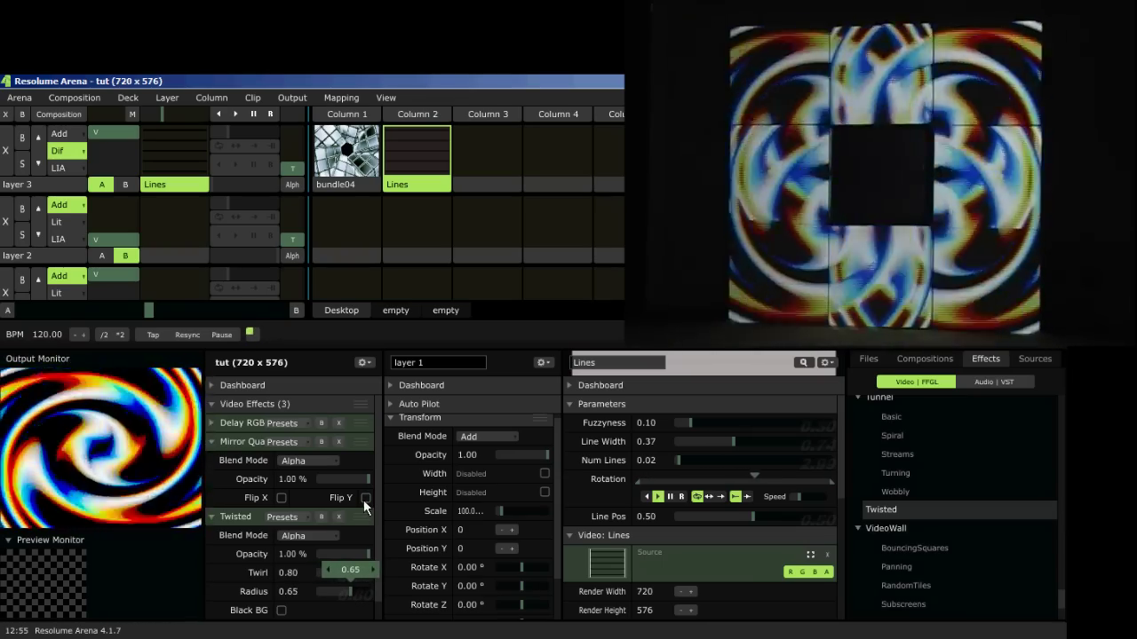
left_click(364, 498)
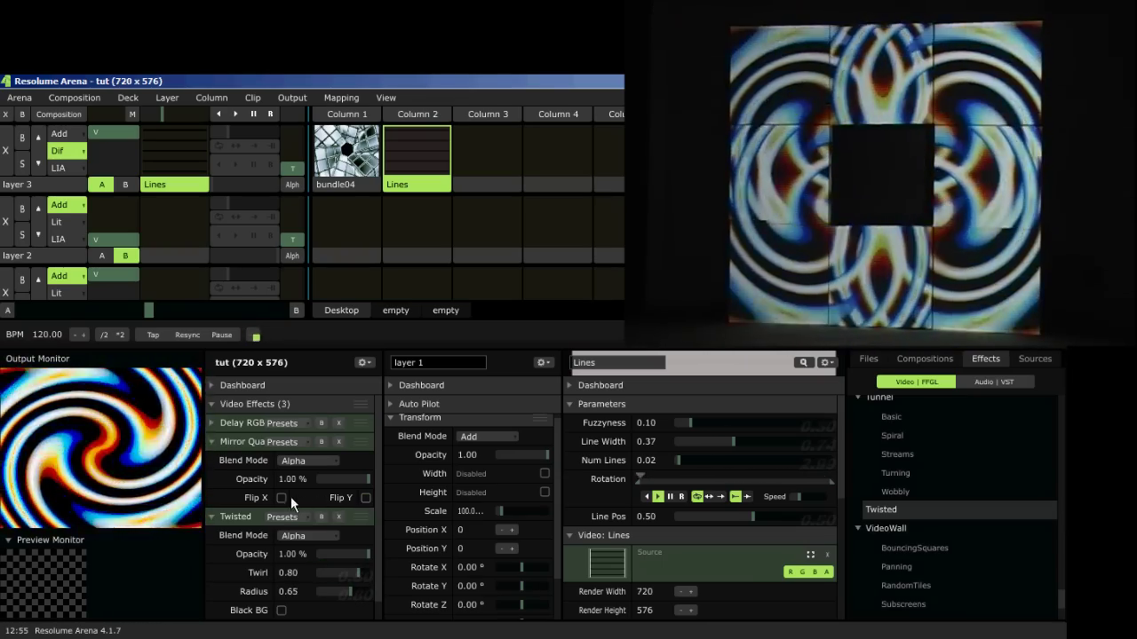
left_click(281, 498)
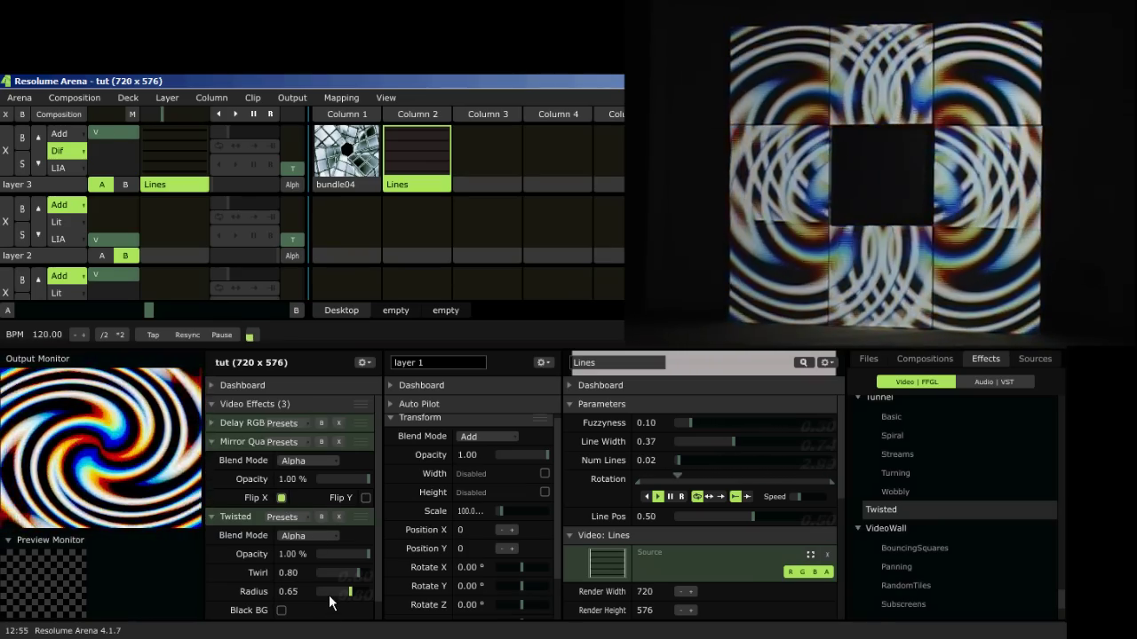
Step: Collapse Mirror Quad and Twisted settings and bypass Delay RGB, Mirror Quad and Twisted
left_click(211, 441)
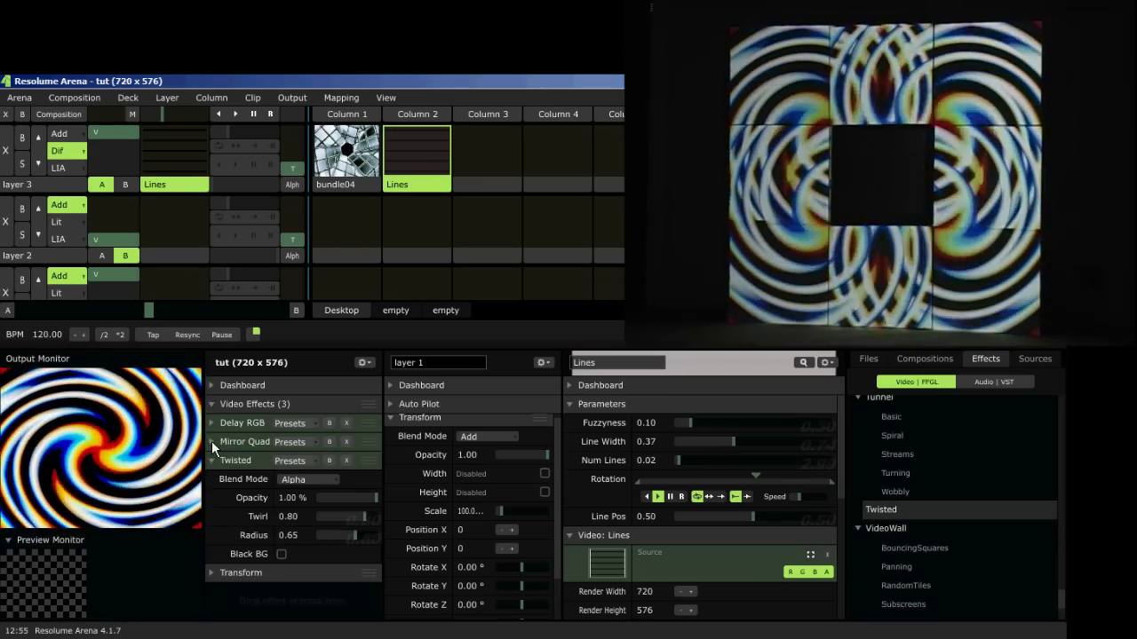
left_click(213, 459)
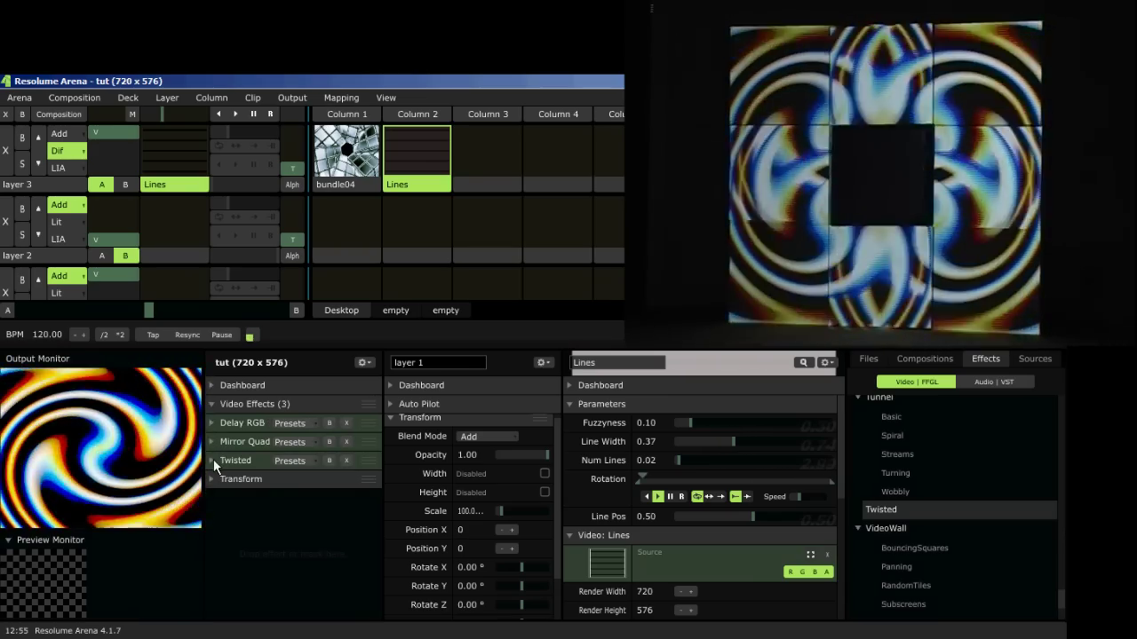
left_click(330, 423)
left_click(329, 442)
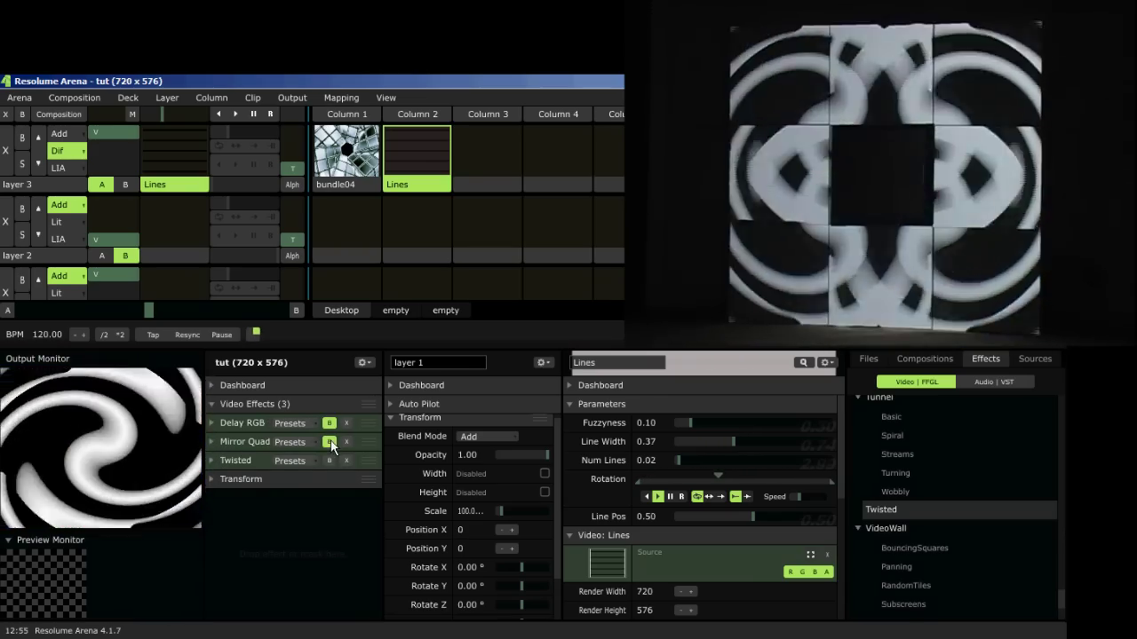
left_click(329, 460)
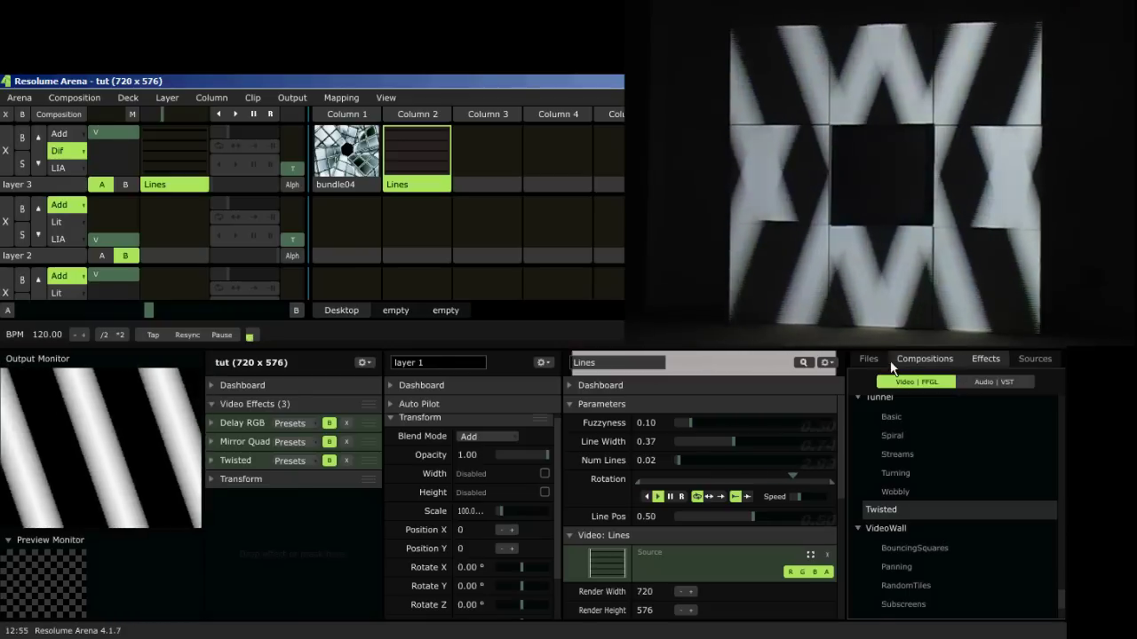
Step: Load ninetesto.mov from the Files tab into layer 3 Column 3 and play it
left_click(869, 359)
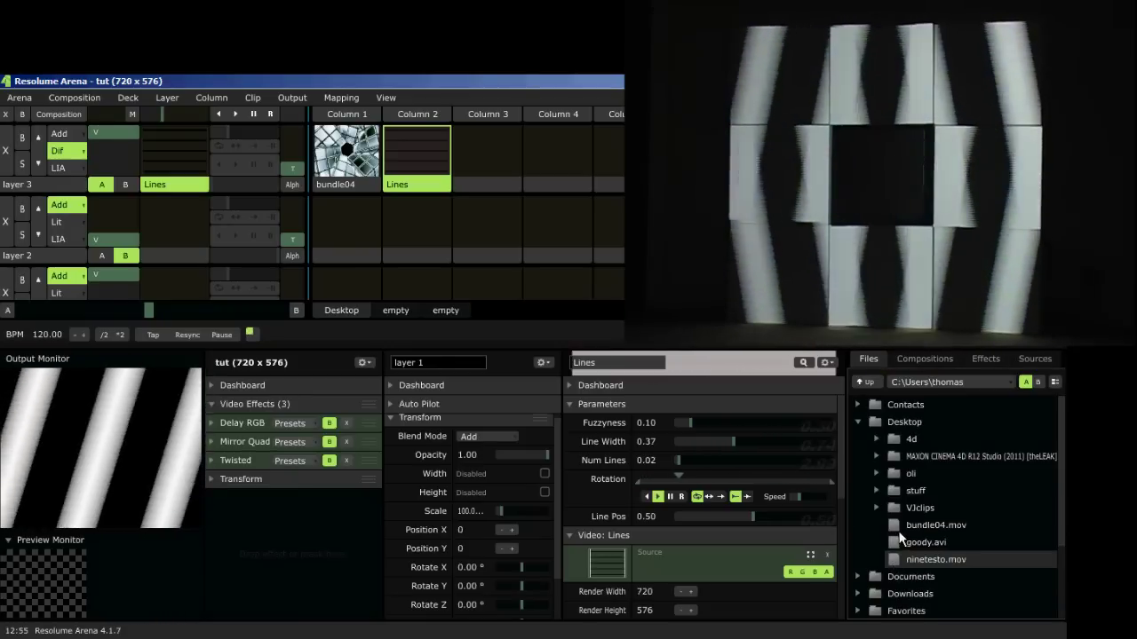
left_click_drag(894, 559, 491, 147)
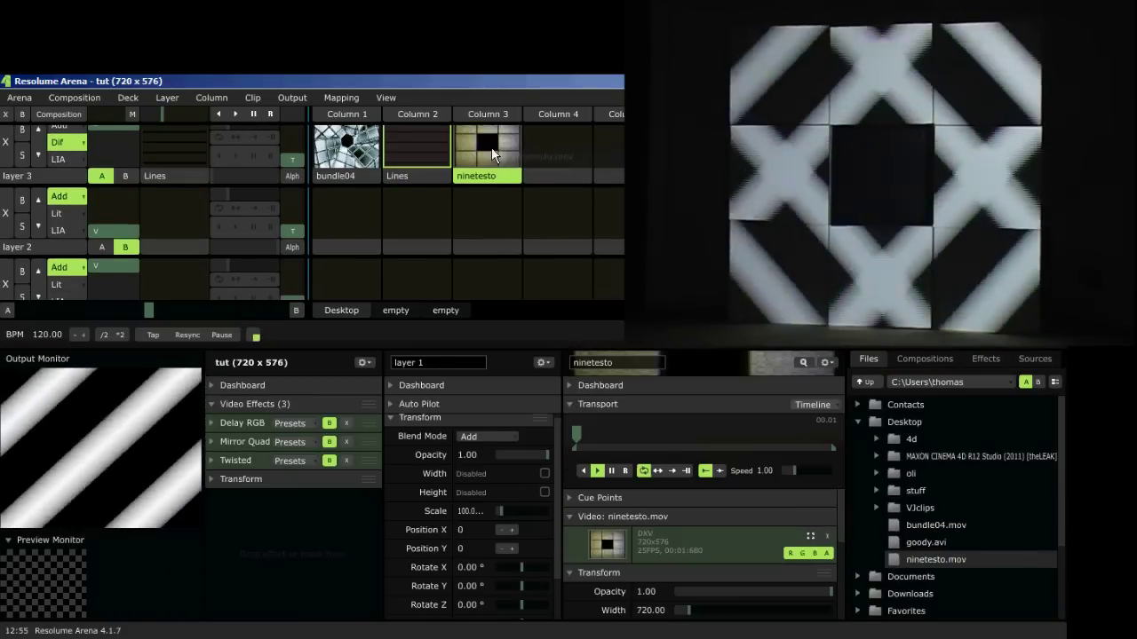
left_click(494, 148)
Step: In Advanced Output, disable Slice 3 and its three copies, enable Slice 2, and save the MADEEARLIER setup
key("ctrl+shift+a")
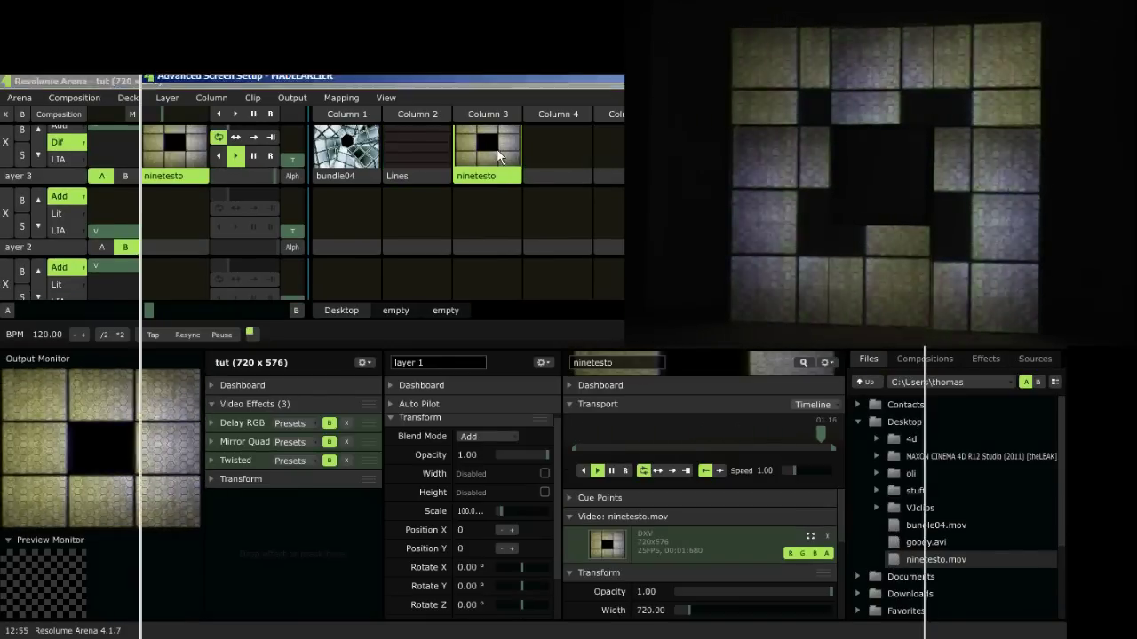
left_click_drag(479, 76, 327, 84)
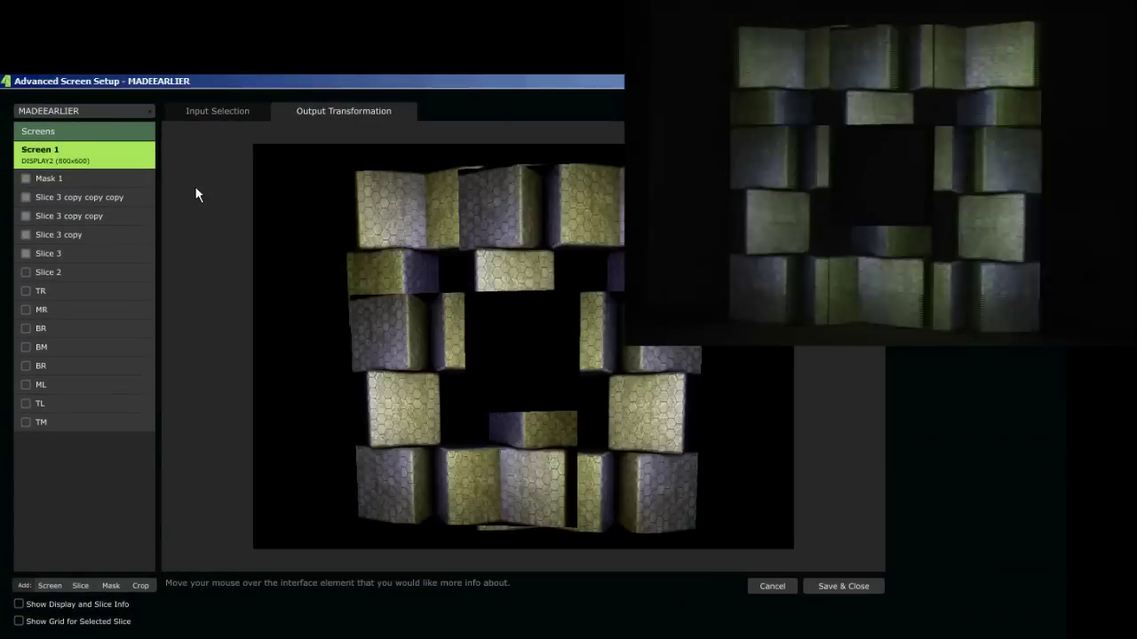
left_click_drag(576, 87, 612, 89)
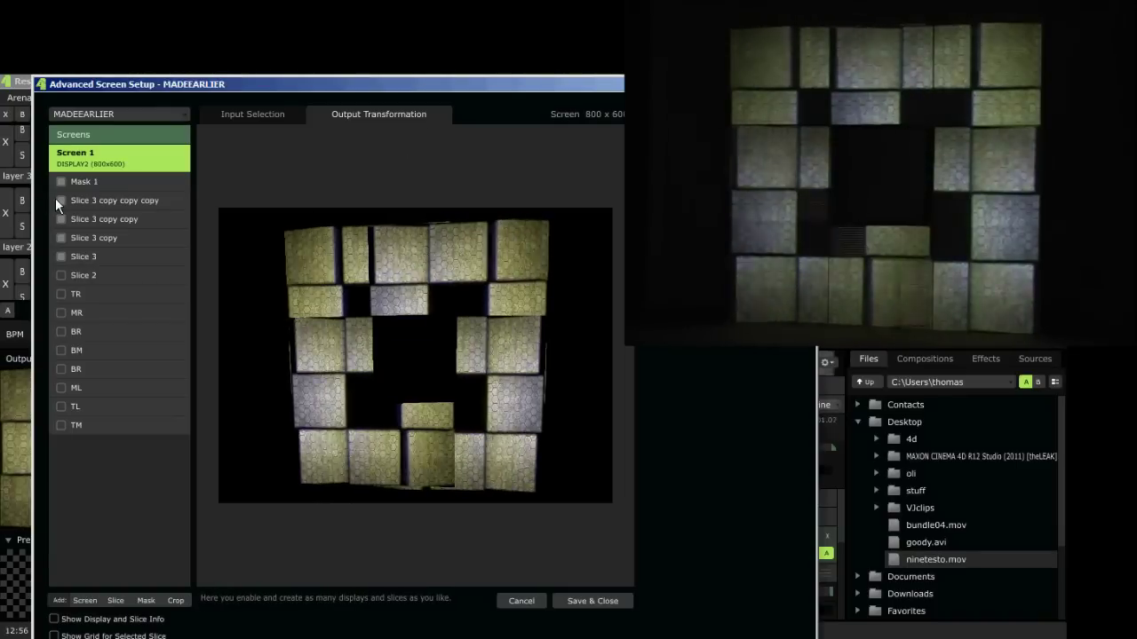
left_click(59, 200)
left_click(61, 218)
left_click(62, 237)
left_click(62, 255)
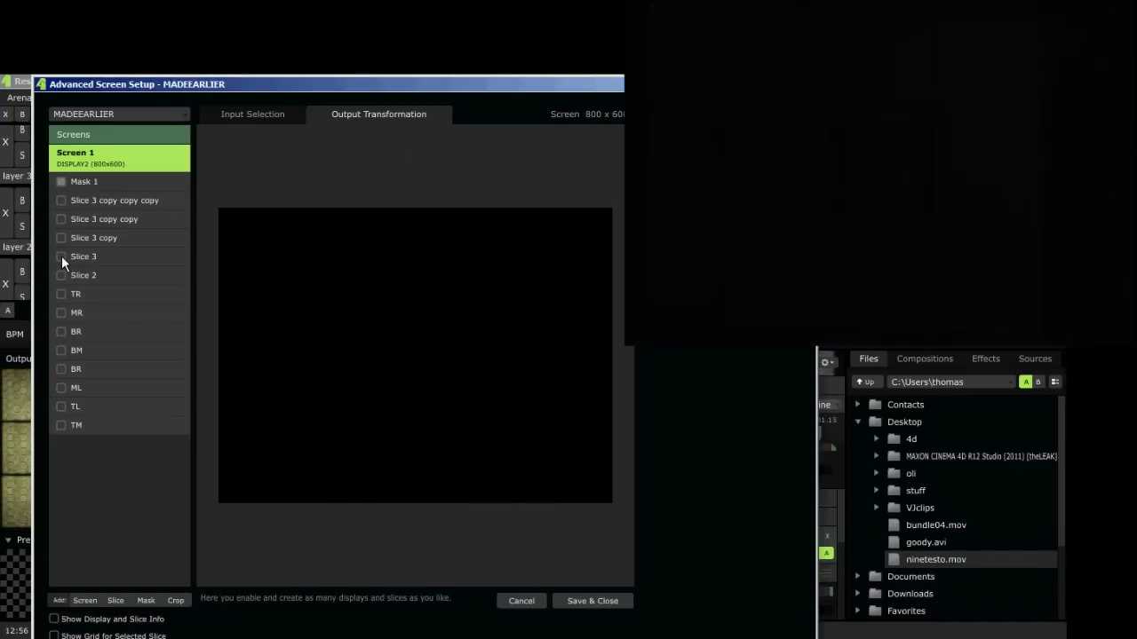
left_click(60, 275)
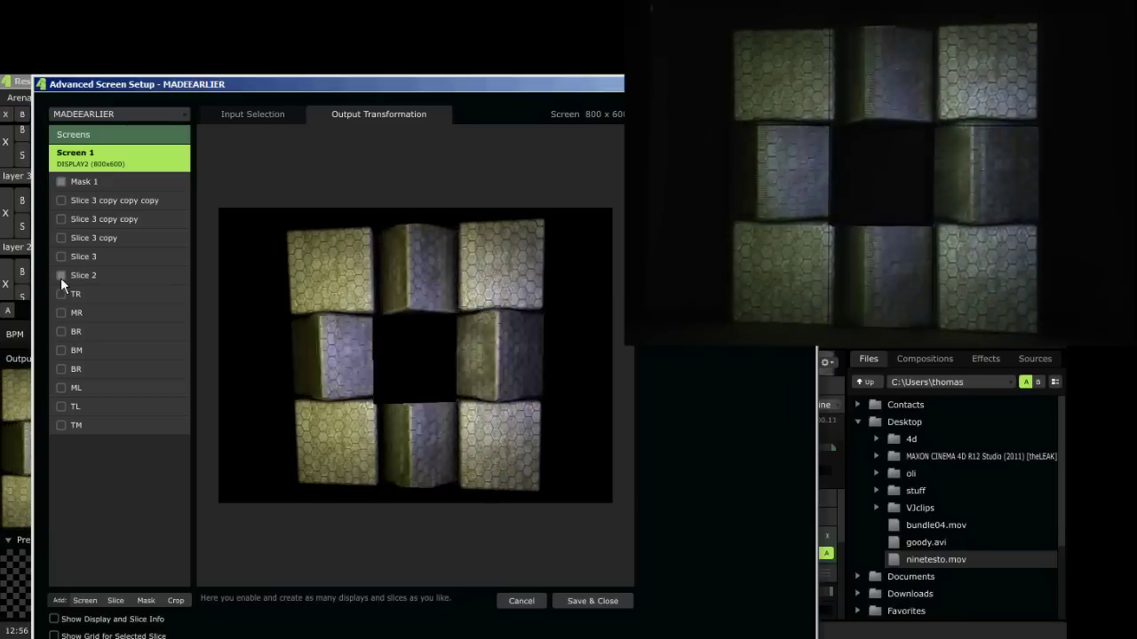
left_click(592, 602)
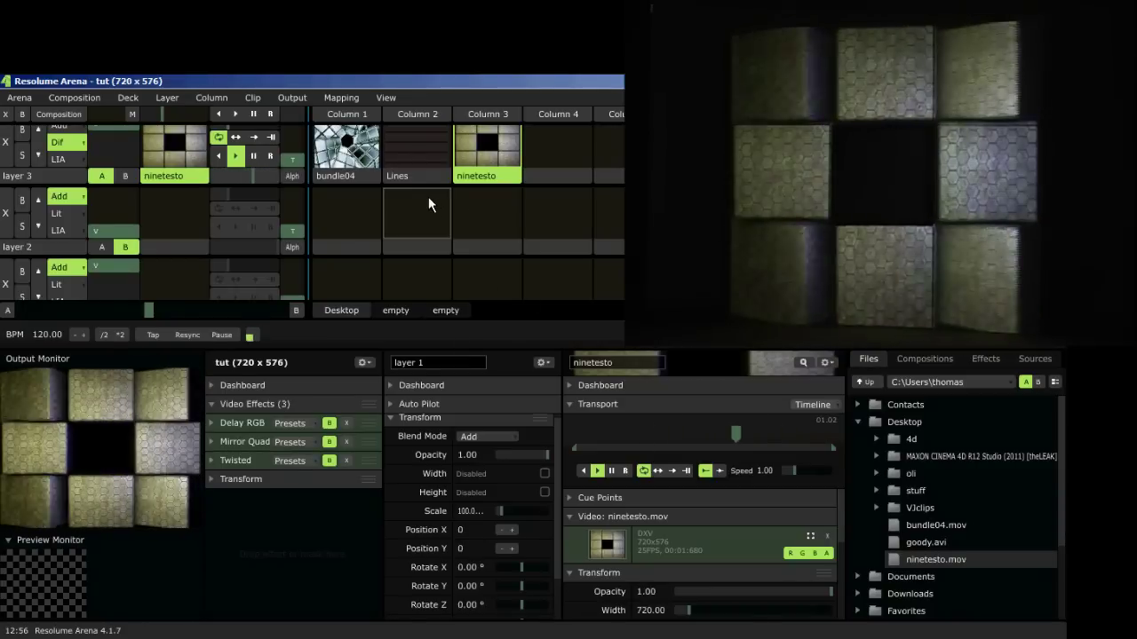